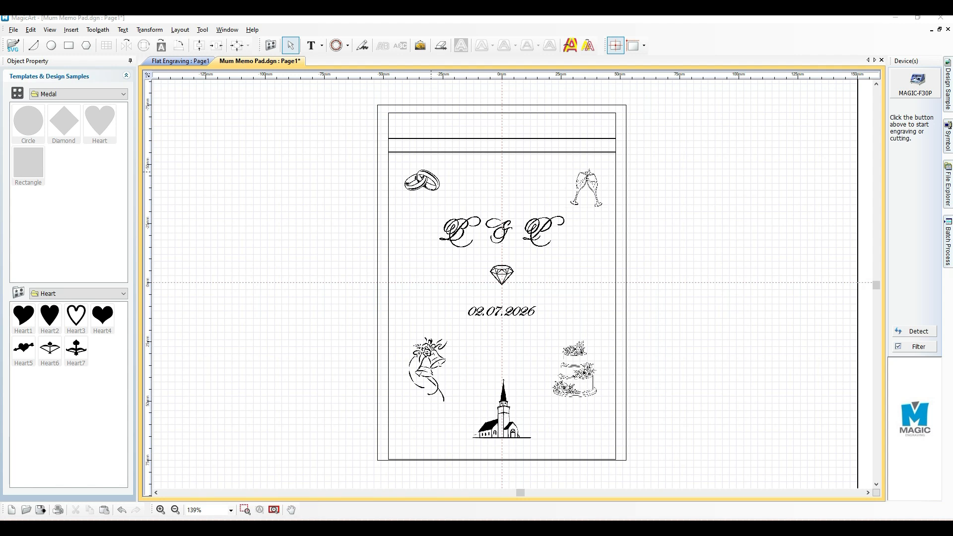
Select the rings, champagne glasses, flower, cake and church images one at a time to review their properties
click(423, 179)
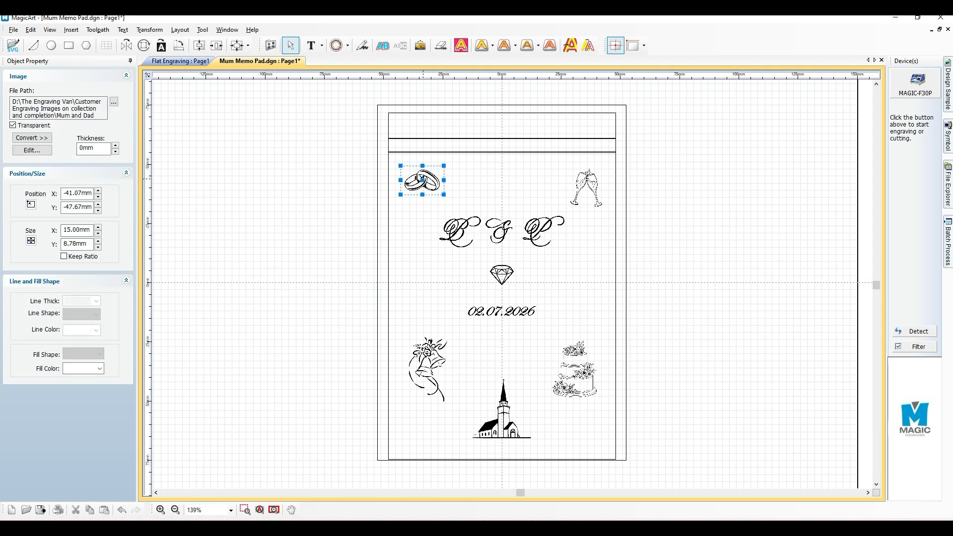
click(586, 188)
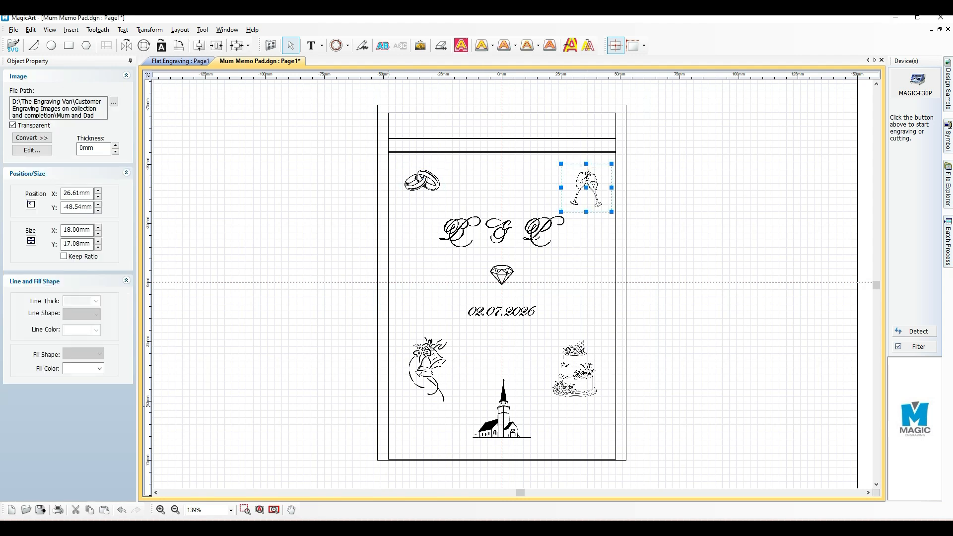
click(436, 356)
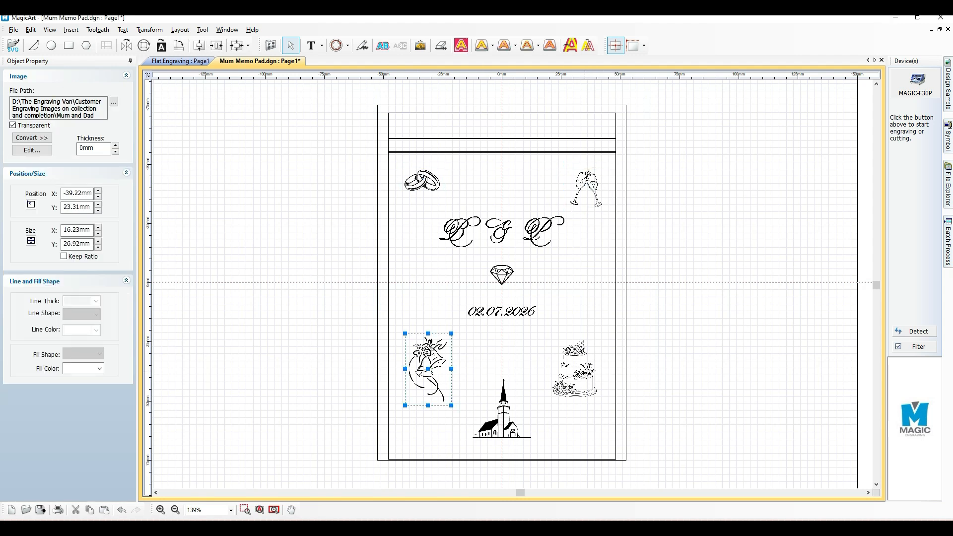
click(584, 372)
click(503, 408)
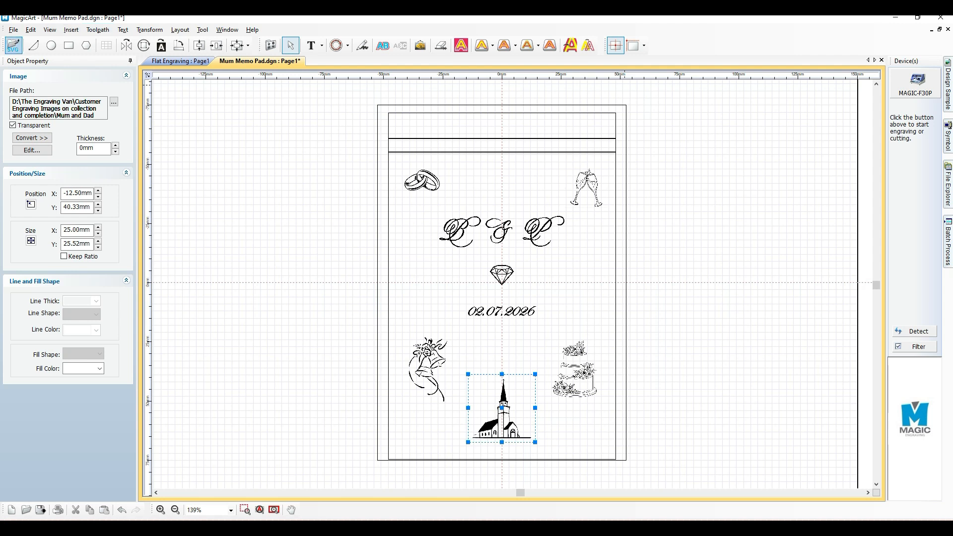
Check which file types the image import supports, closing the file dialog without inserting anything
click(71, 30)
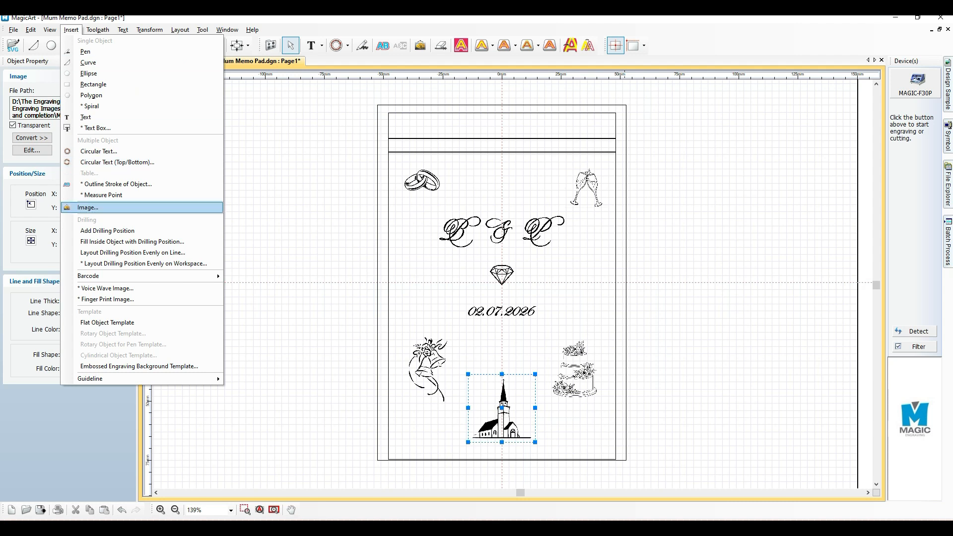
click(88, 207)
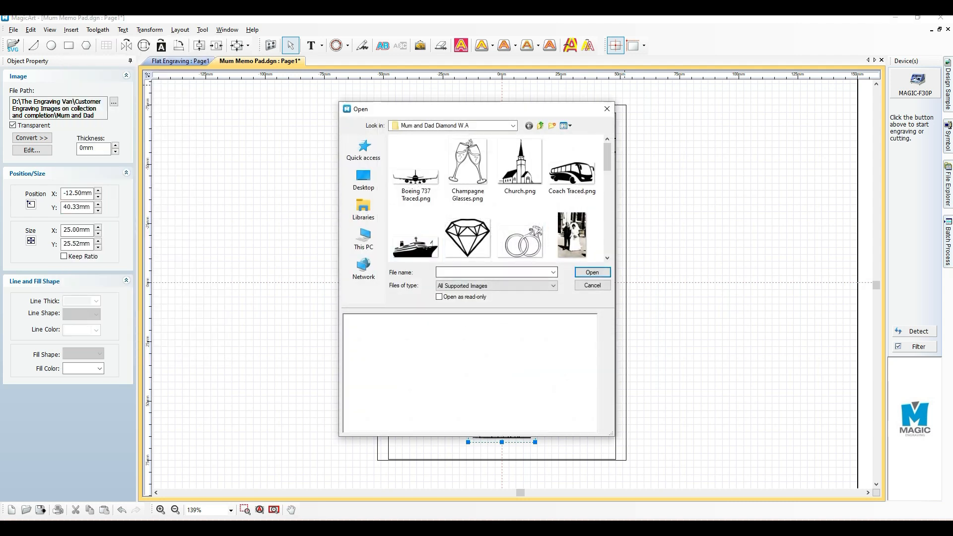
click(552, 286)
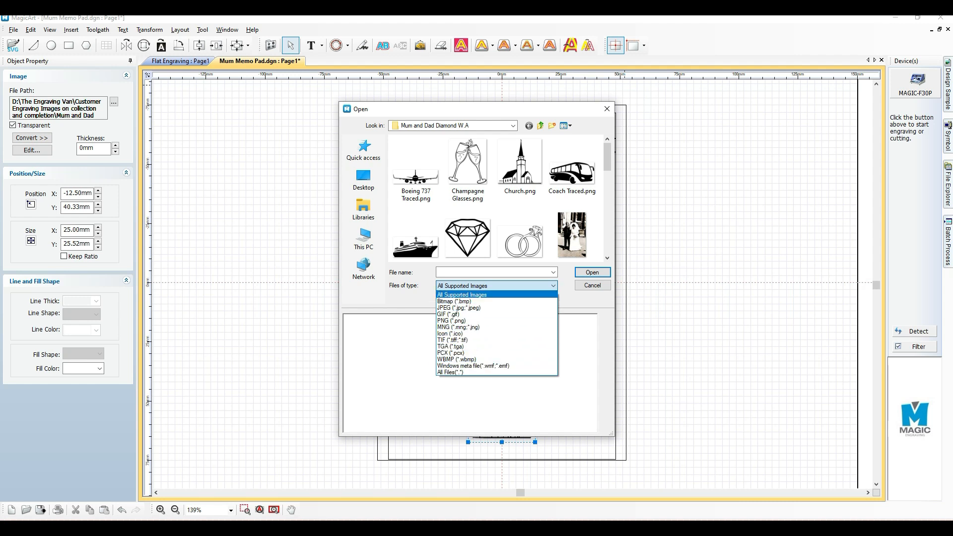
click(550, 286)
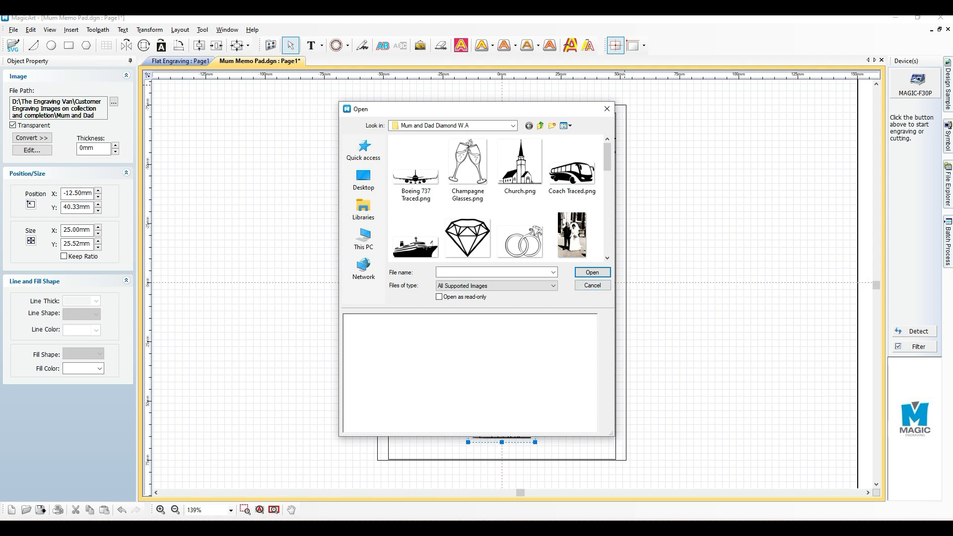
click(592, 285)
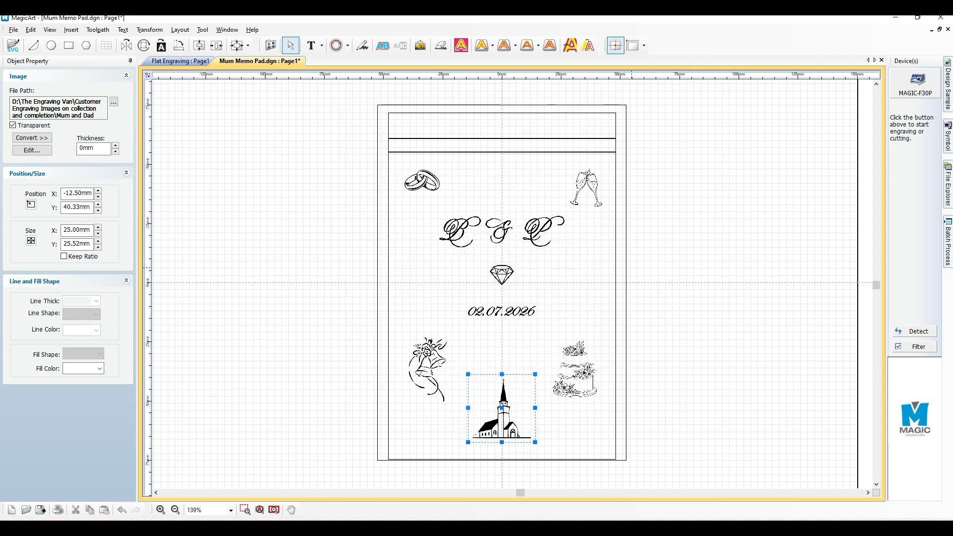
click(230, 157)
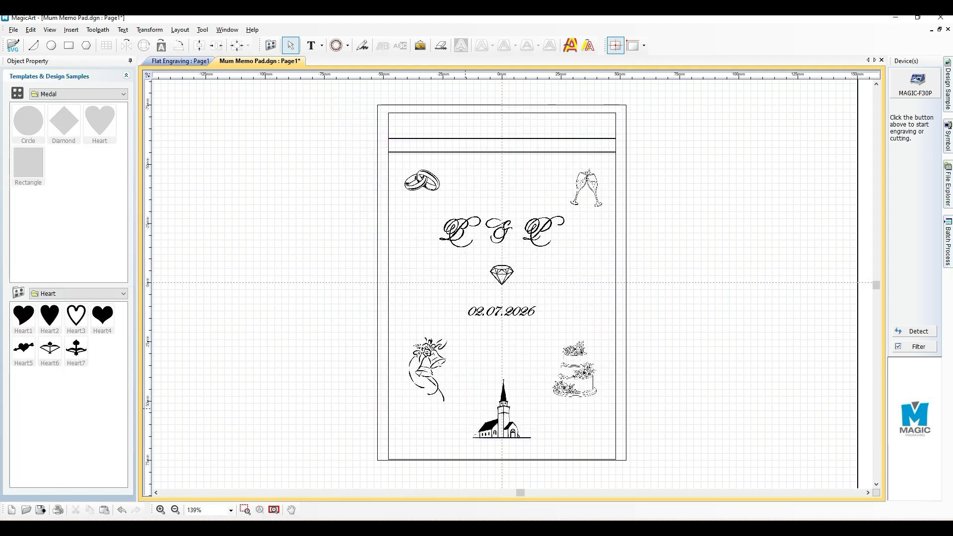
Examine the church, flower, cake and champagne glasses images and the large script initials with their ampersand
click(502, 413)
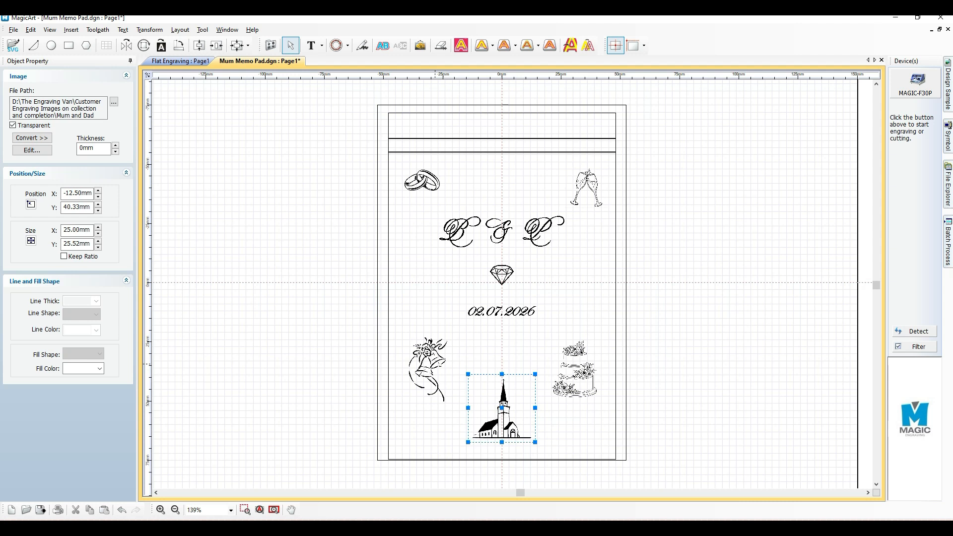
click(435, 364)
click(583, 363)
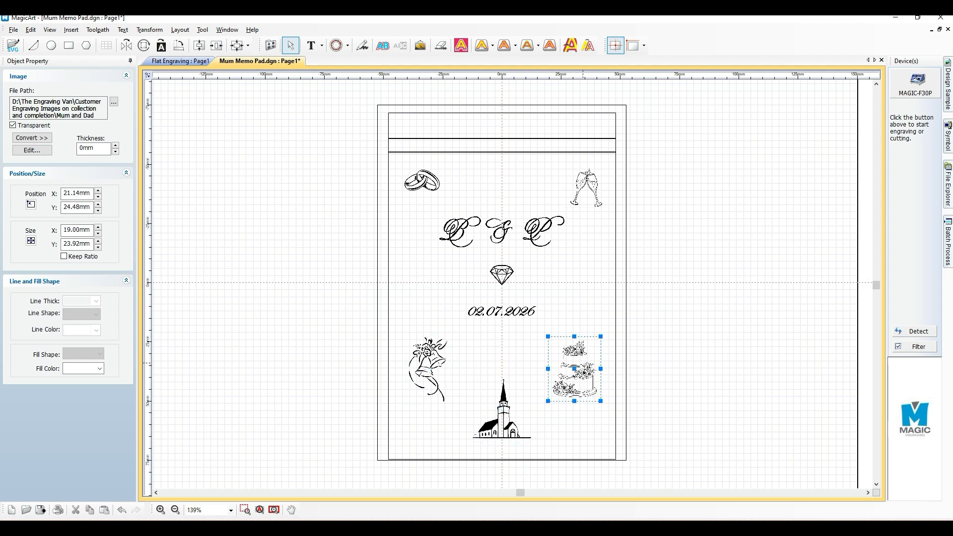
click(656, 312)
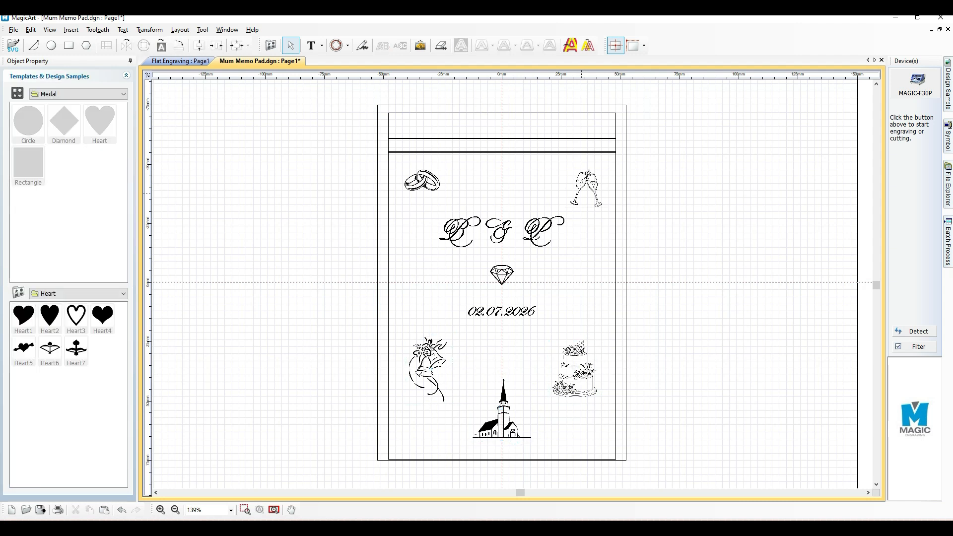
click(581, 193)
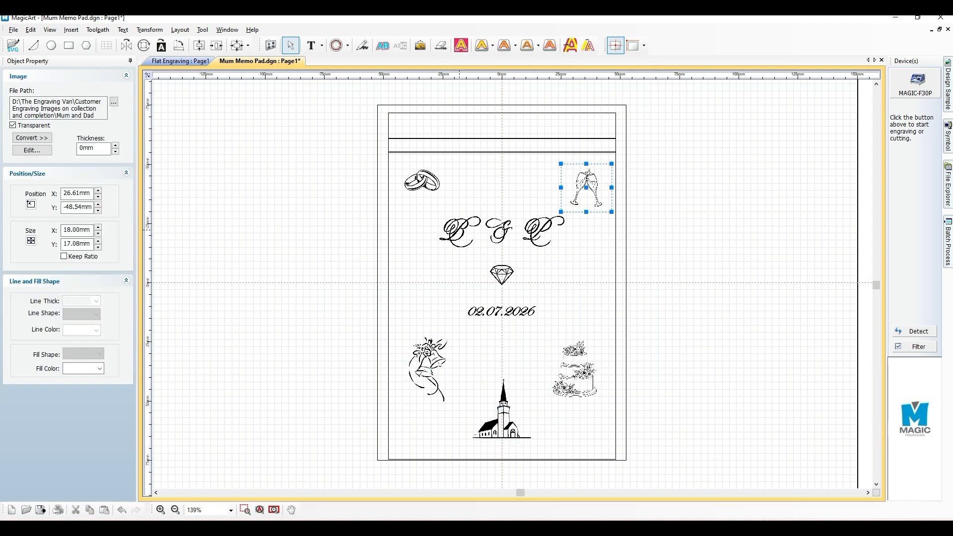
click(459, 230)
click(504, 232)
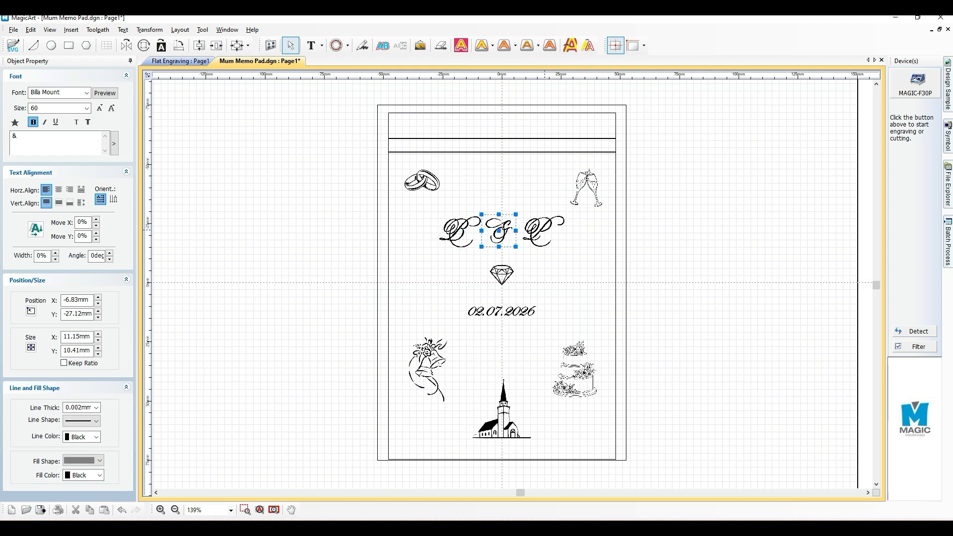
click(544, 230)
Browse the fonts available for the date text below the diamond, keeping its current font
click(498, 310)
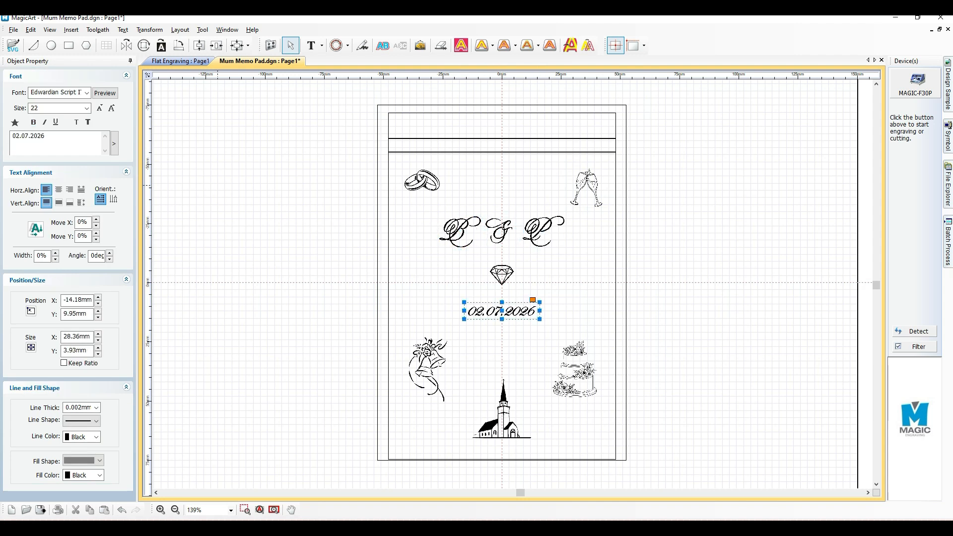
click(87, 93)
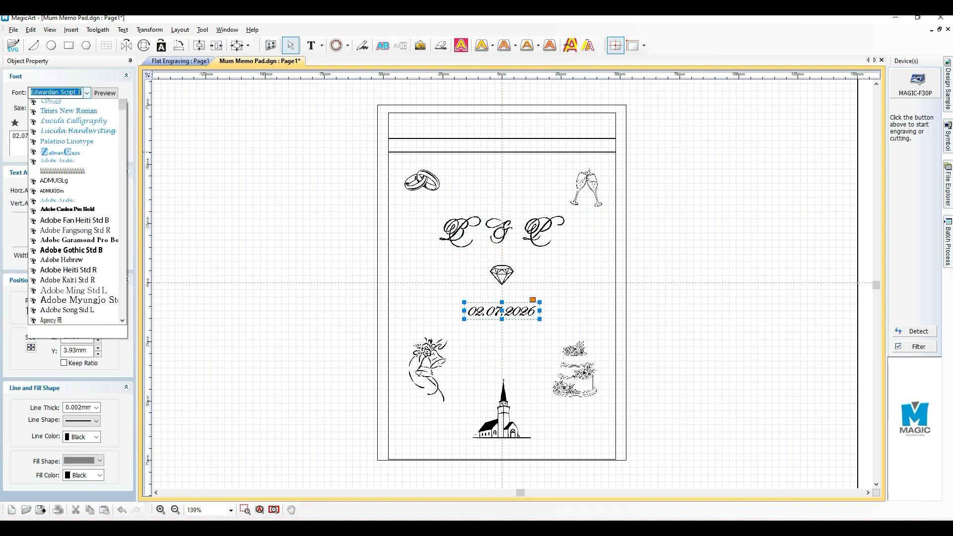
scroll(75, 218, down, 15)
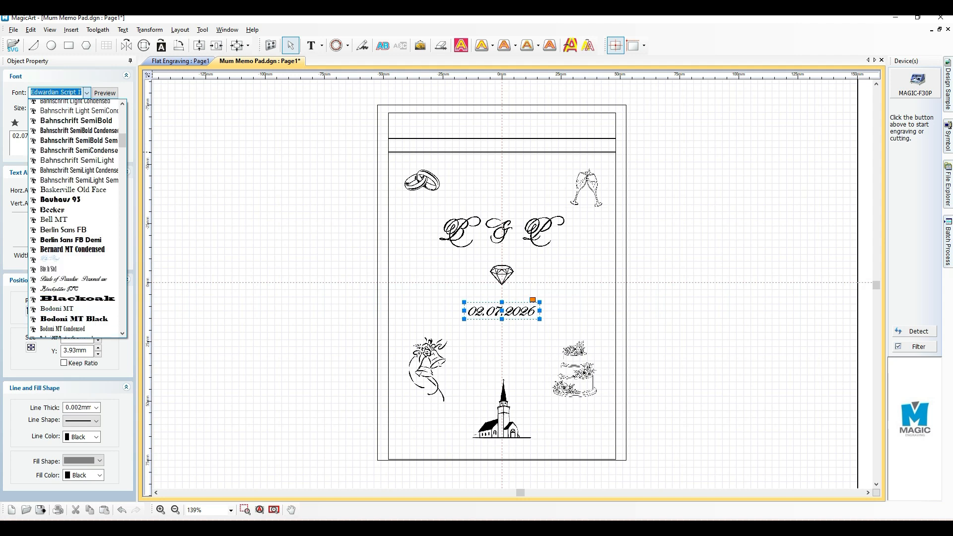
scroll(74, 218, down, 10)
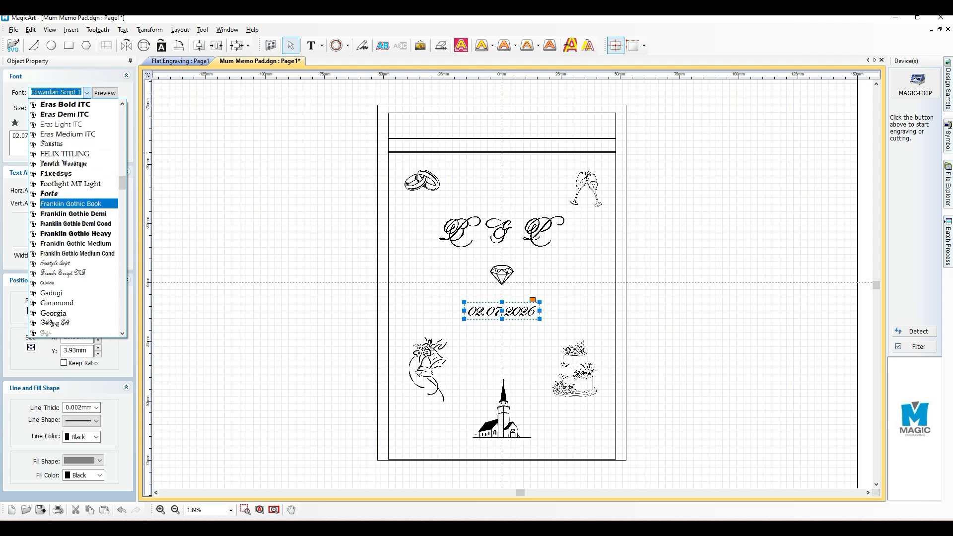
scroll(74, 271, down, 2)
scroll(74, 213, down, 7)
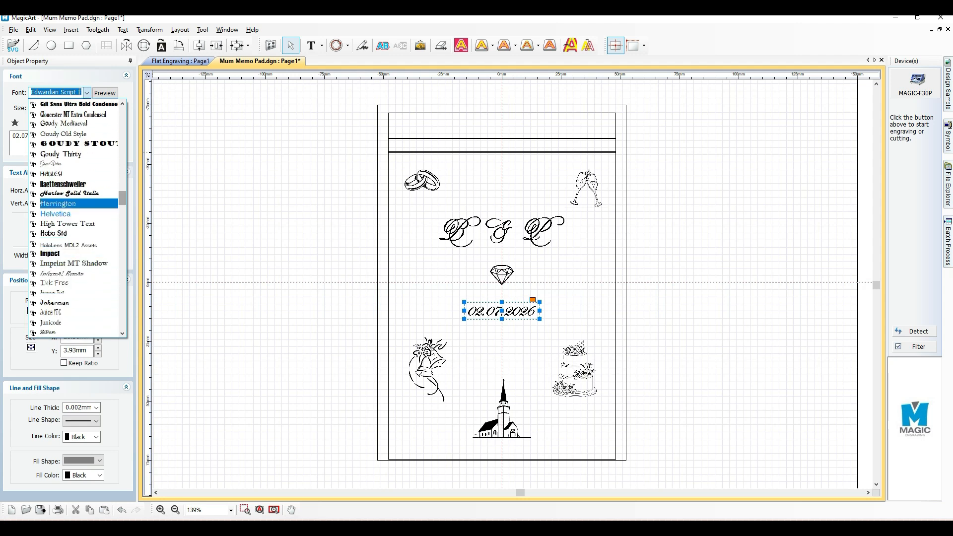
drag(123, 198, 123, 113)
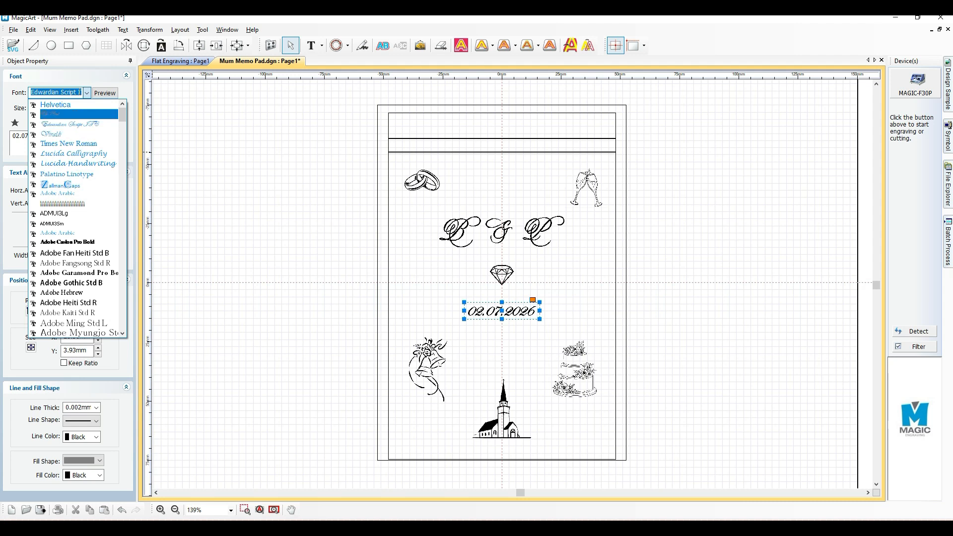
click(234, 273)
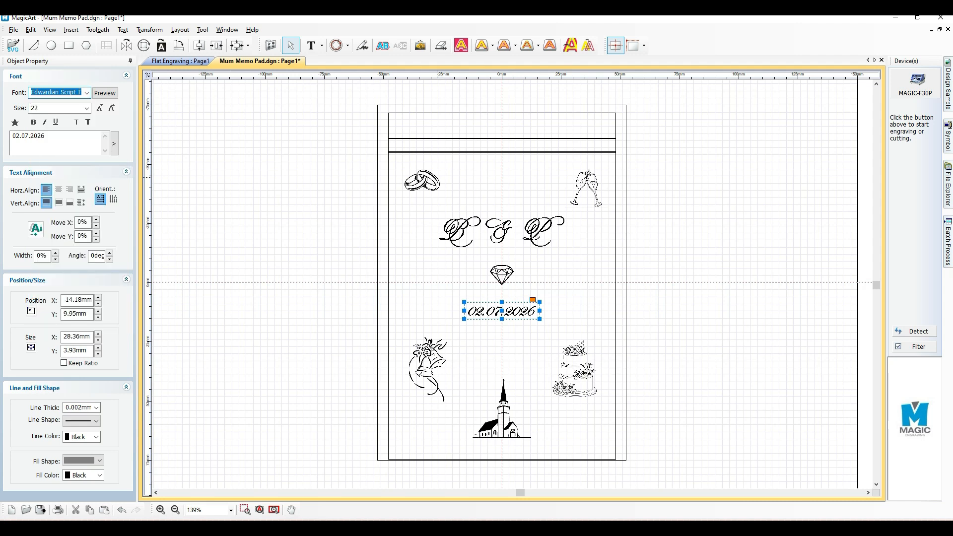
Review the images around the border once more, from the rings and glasses to the cake, flowers and church
click(424, 184)
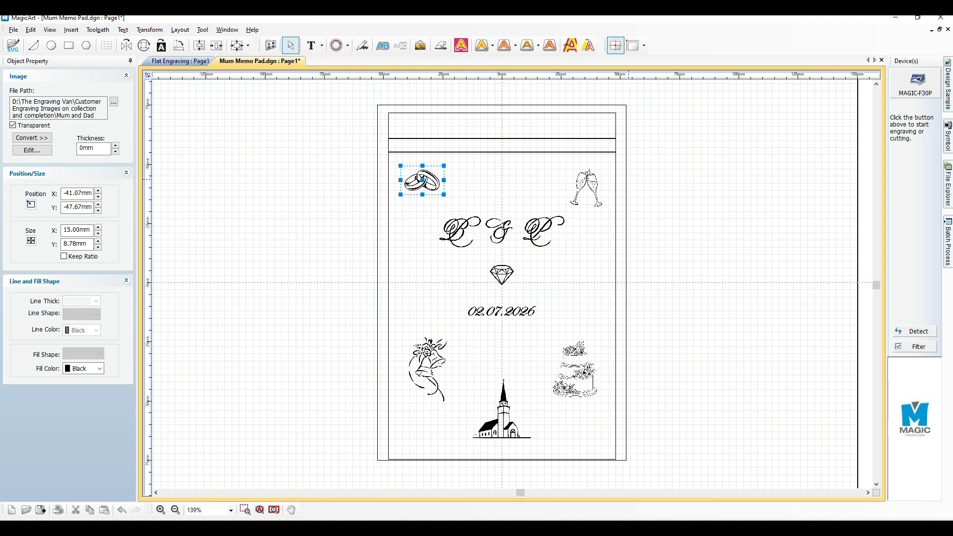
click(584, 184)
click(577, 370)
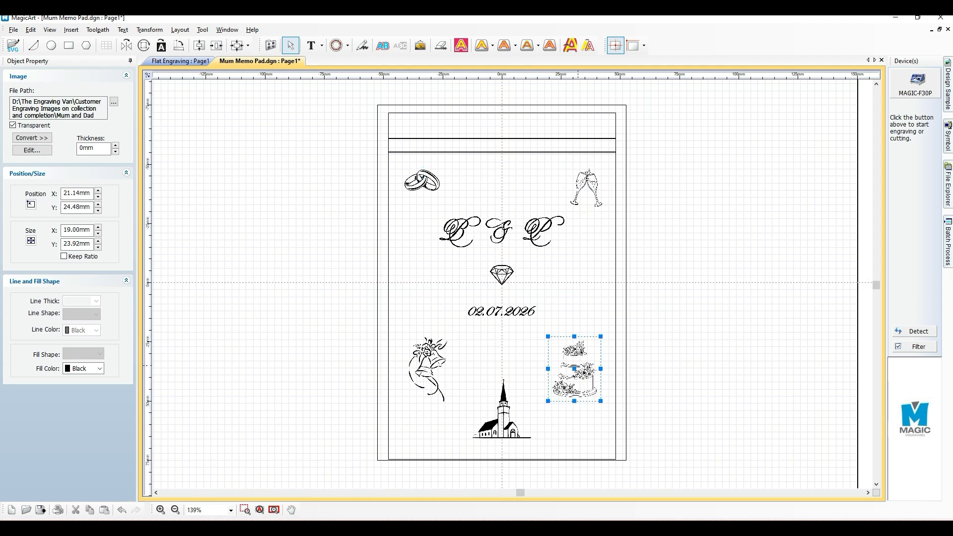
click(420, 355)
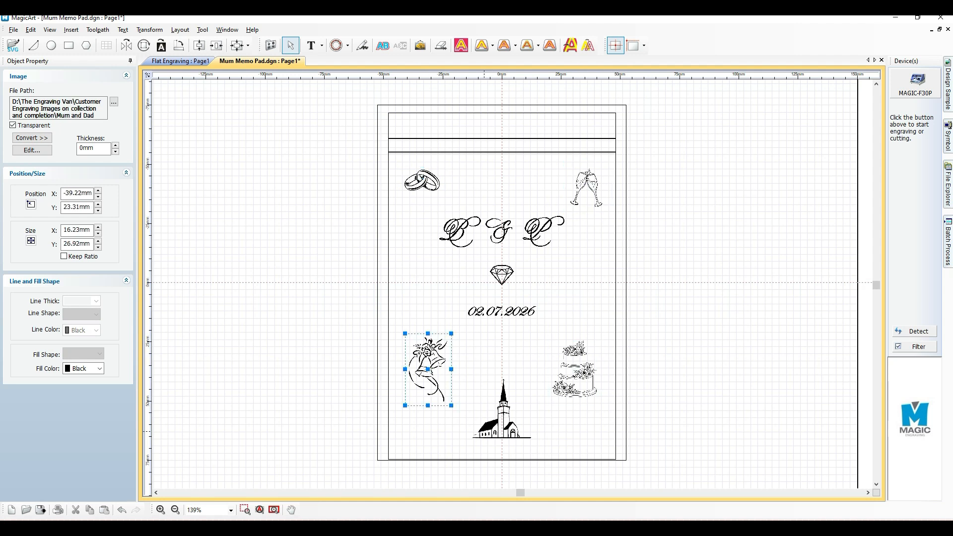
click(502, 419)
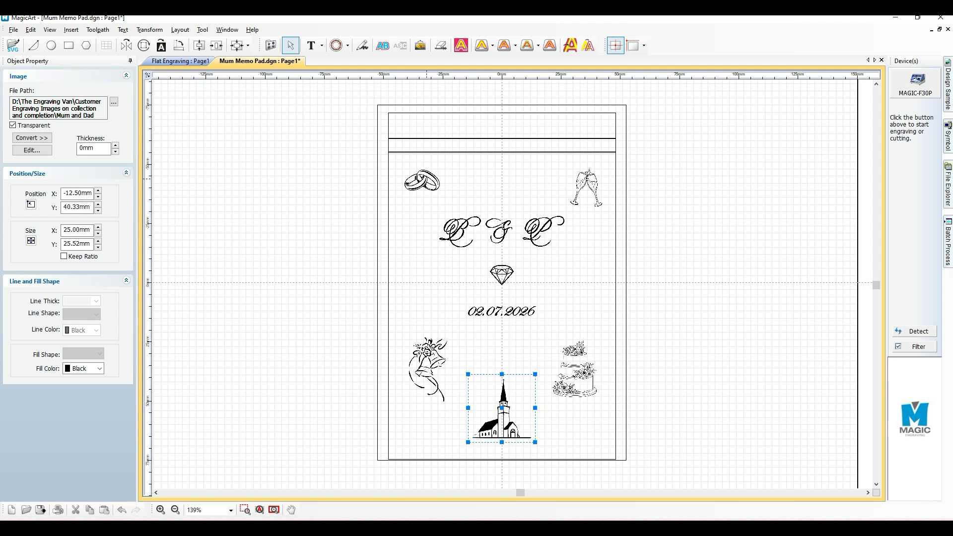
Nudge the wedding rings image down and slightly right to X -40.65 mm, Y -46.41 mm
click(426, 178)
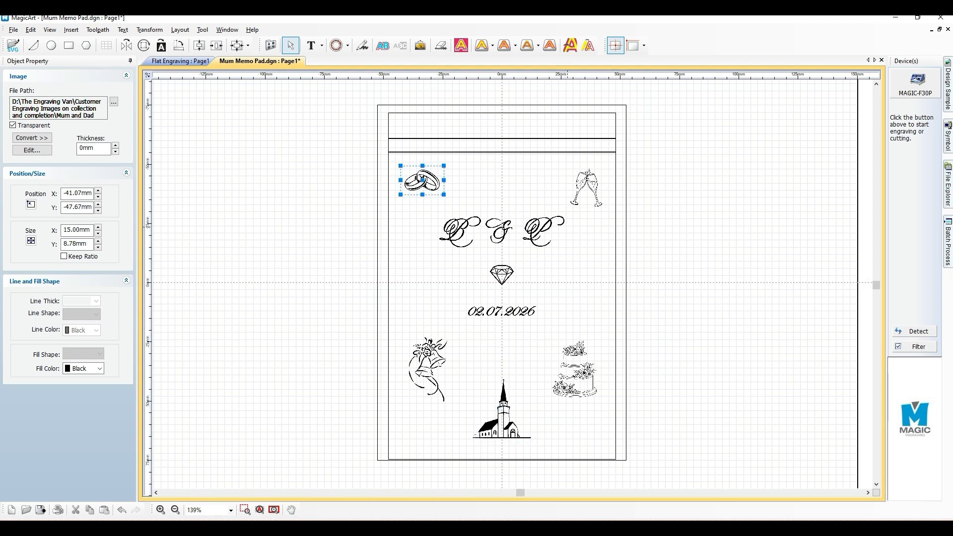
key(Down)
key(Down)
key(Down)
key(Down)
key(Down)
key(Down)
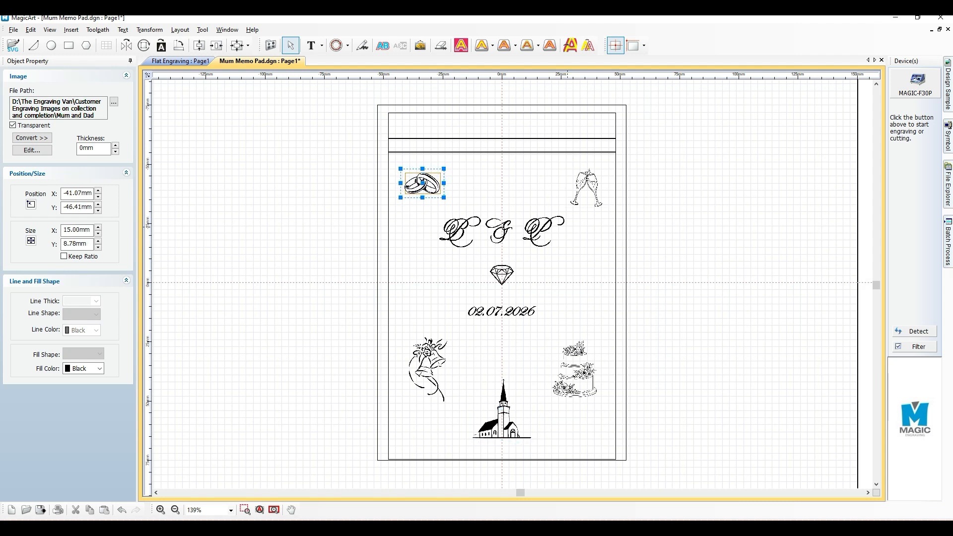
key(Right)
key(Right)
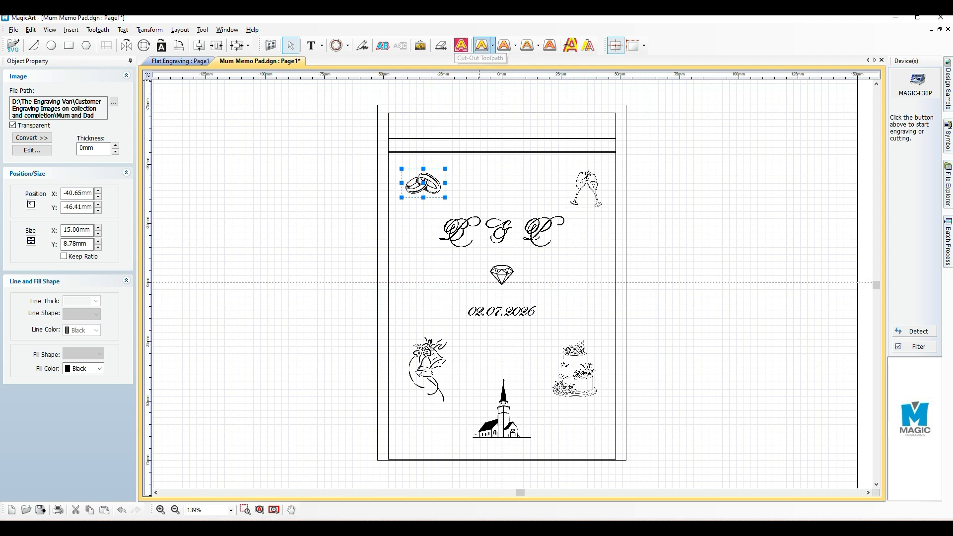
Start an outline toolpath for the wedding rings image with the Diamond Tip, looking through the other available cutters
click(591, 180)
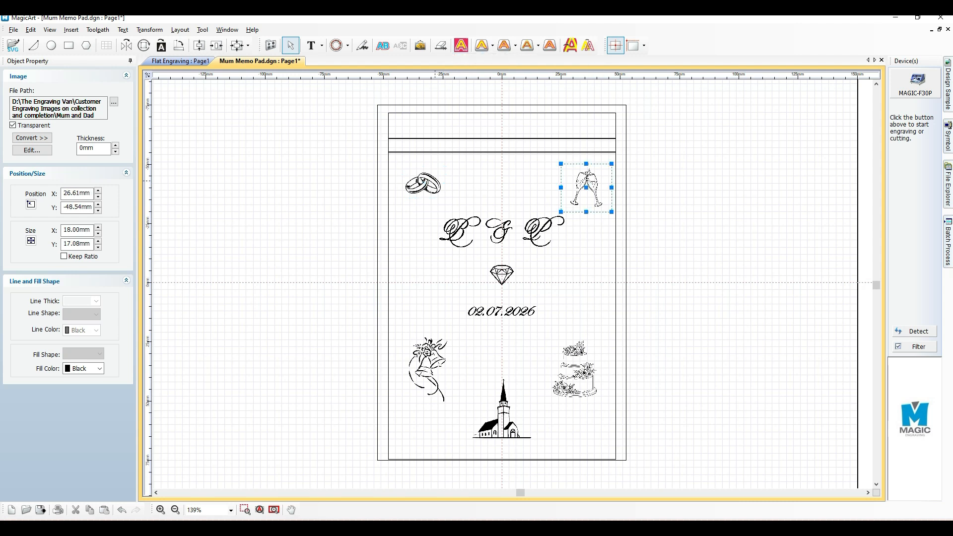
click(425, 188)
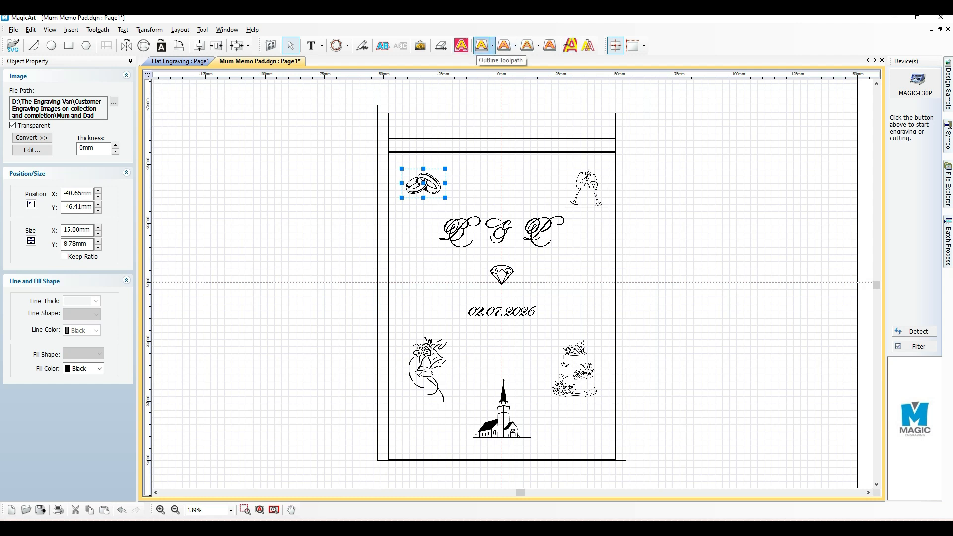
click(481, 45)
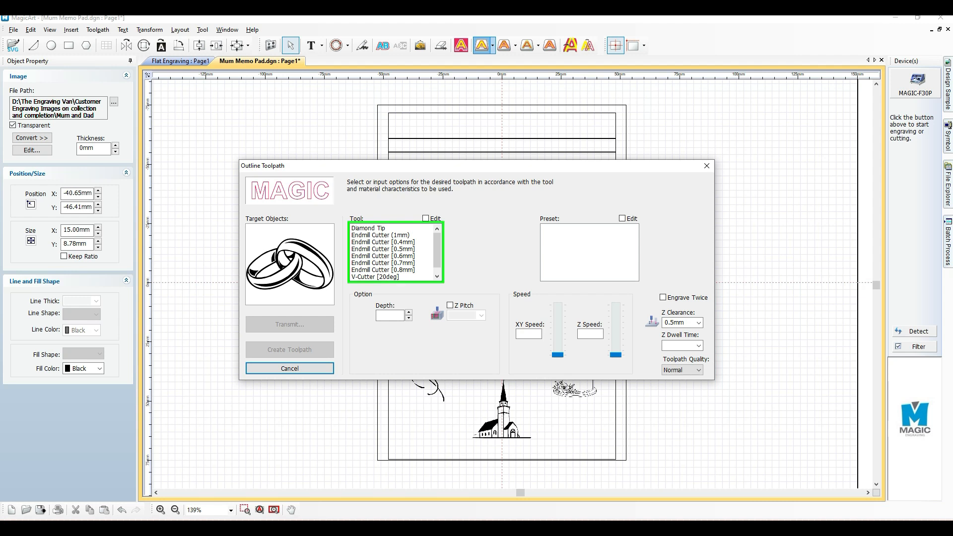
click(368, 228)
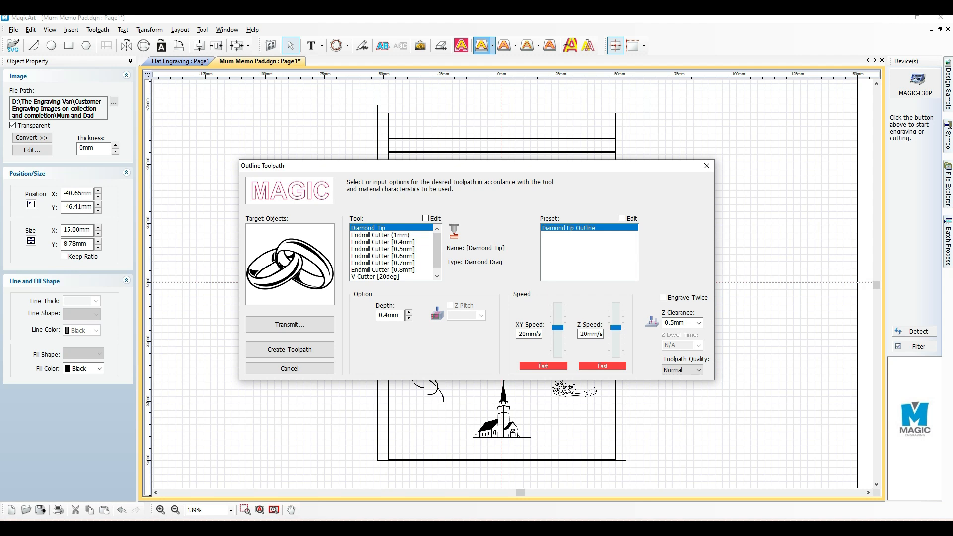
scroll(392, 252, down, 1)
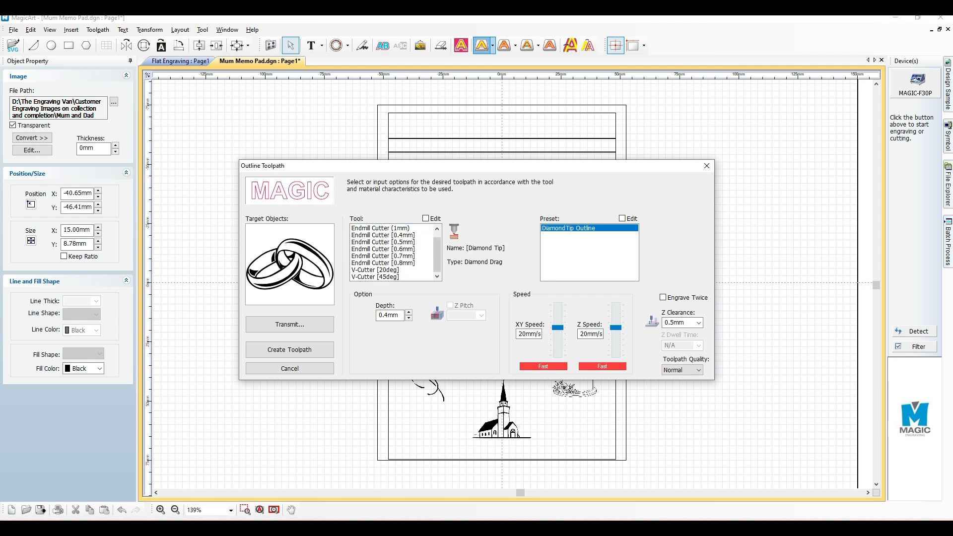
scroll(392, 252, up, 1)
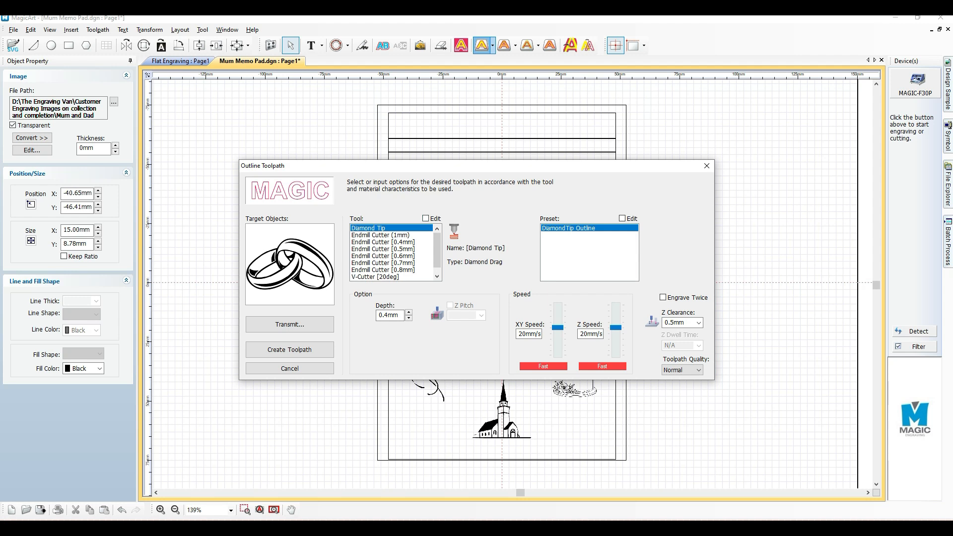
scroll(392, 252, down, 1)
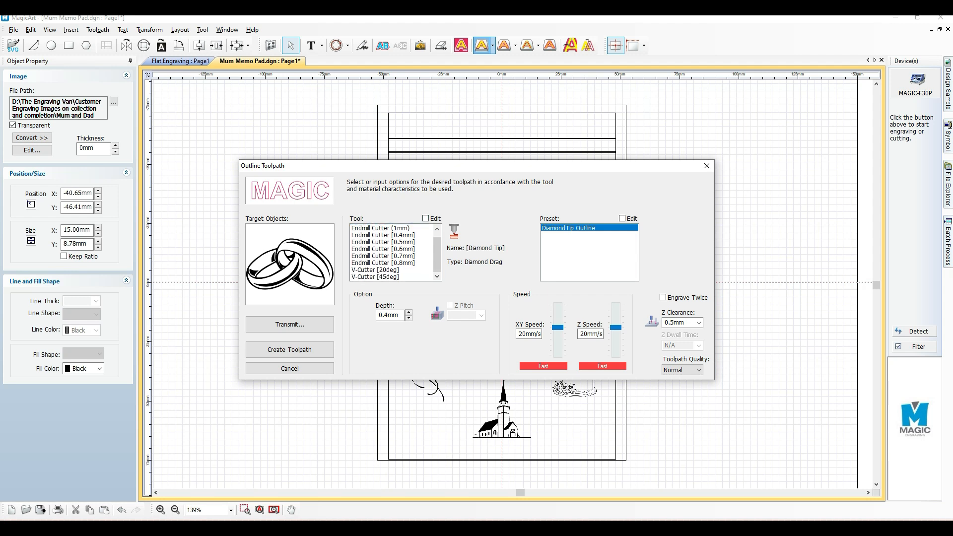
scroll(392, 252, up, 1)
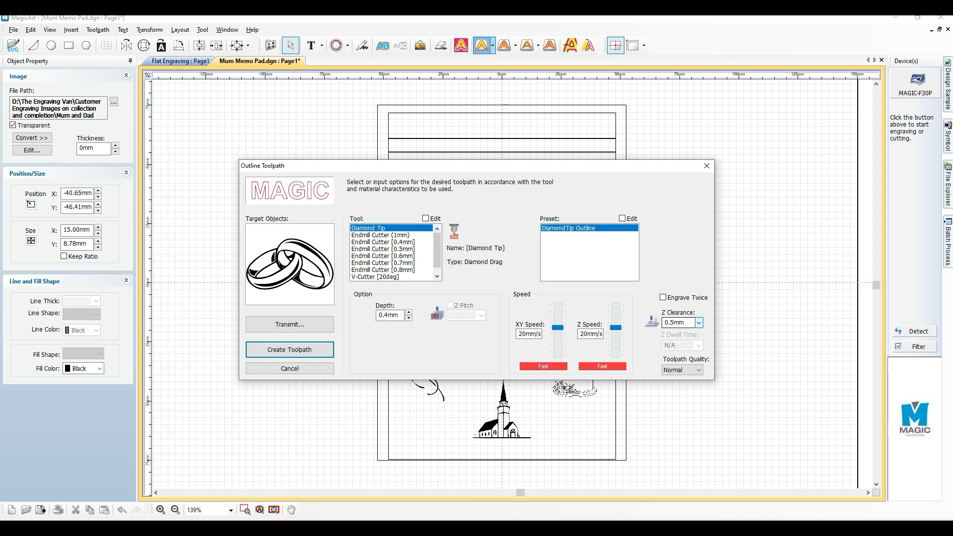
Create the rings' outline toolpath with a Z clearance of 2.0 mm, High toolpath quality and a depth of 1.2 mm
click(698, 323)
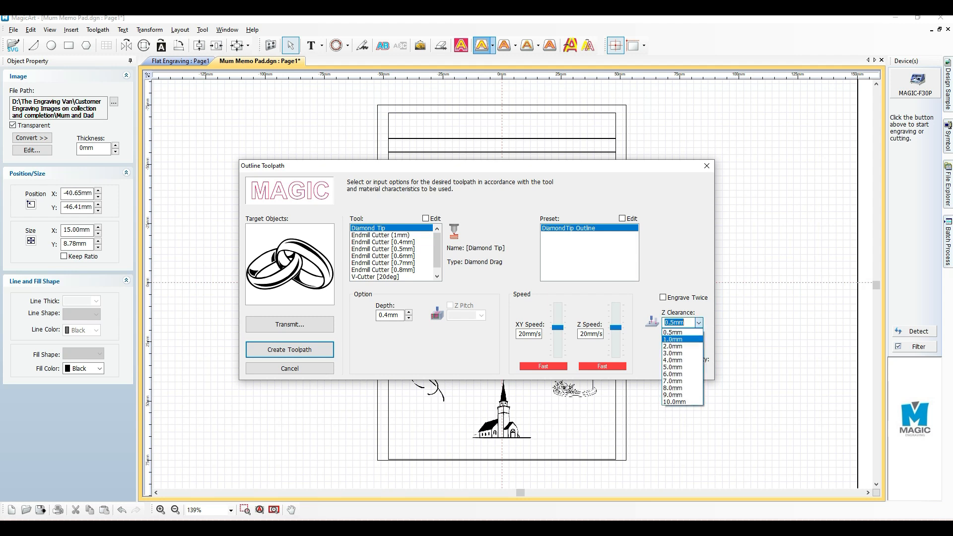
click(682, 339)
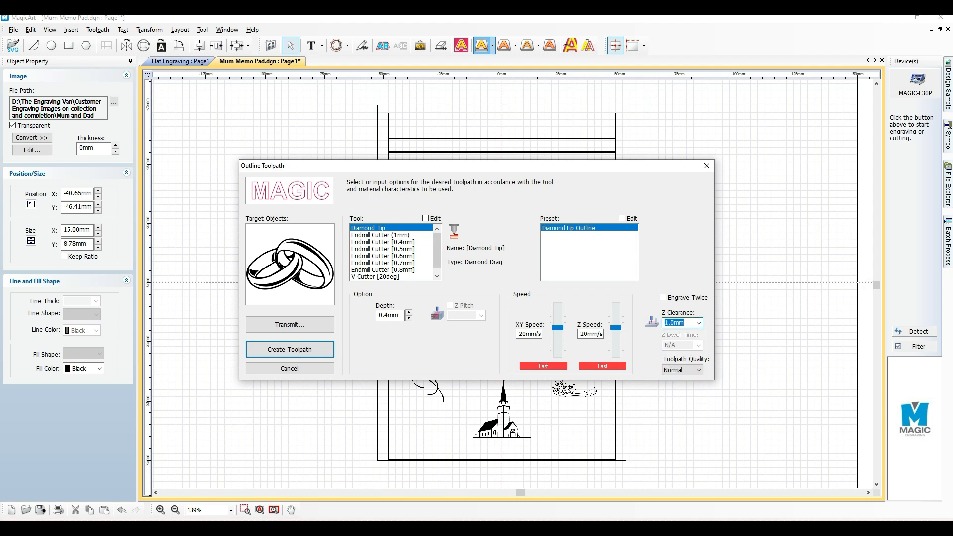
click(699, 323)
click(682, 353)
click(682, 370)
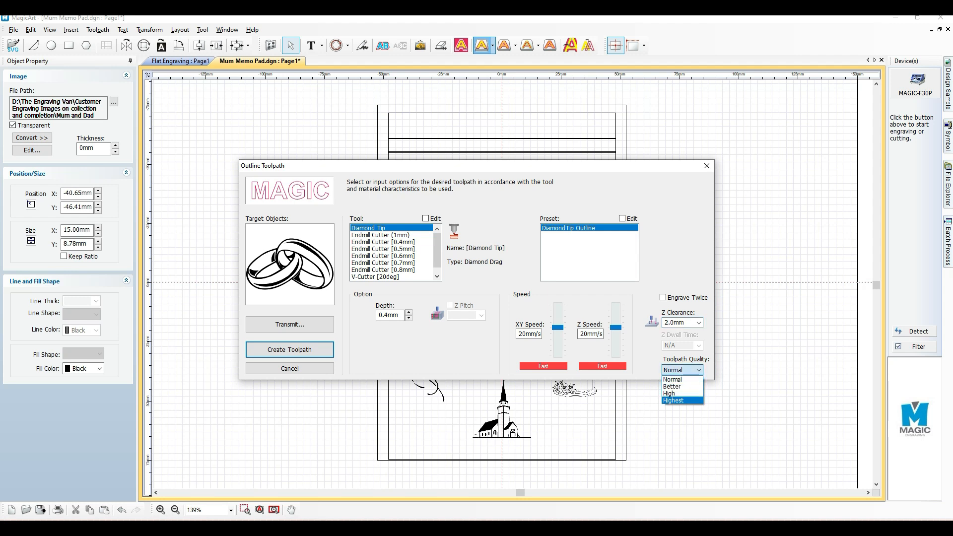
click(682, 393)
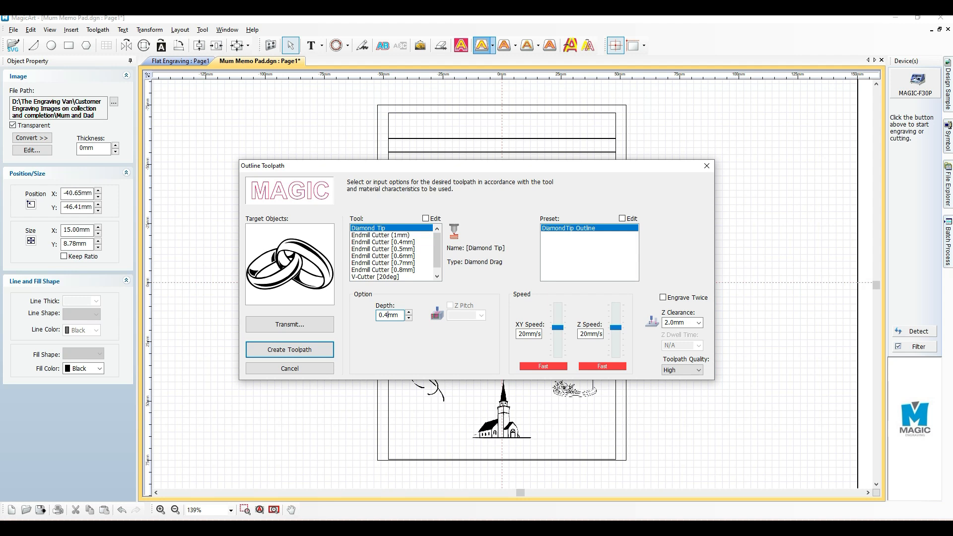
drag(388, 314, 378, 315)
text(1.2)
click(289, 349)
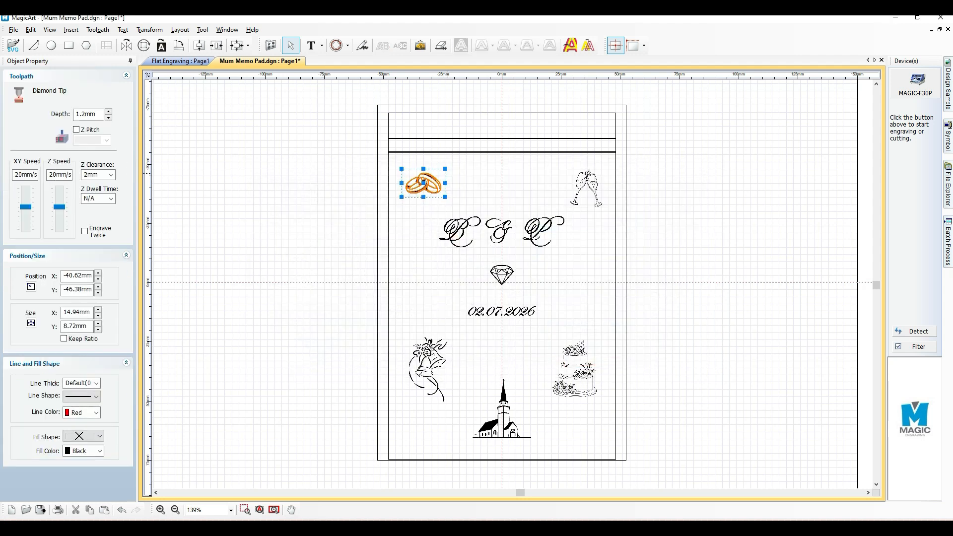
Inspect the rings' outline toolpath with only toolpaths shown, and restore the display of the full artwork
scroll(444, 183, up, 5)
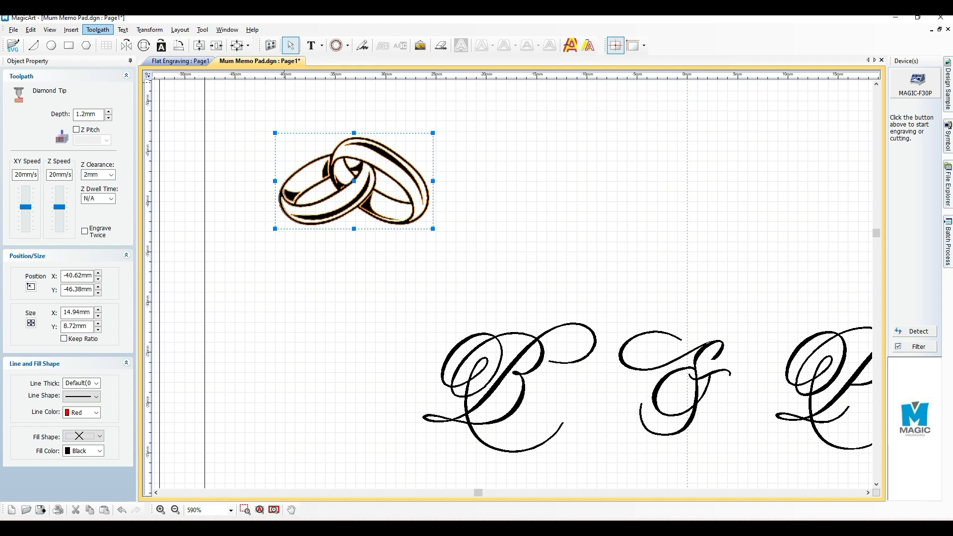
click(97, 29)
click(127, 254)
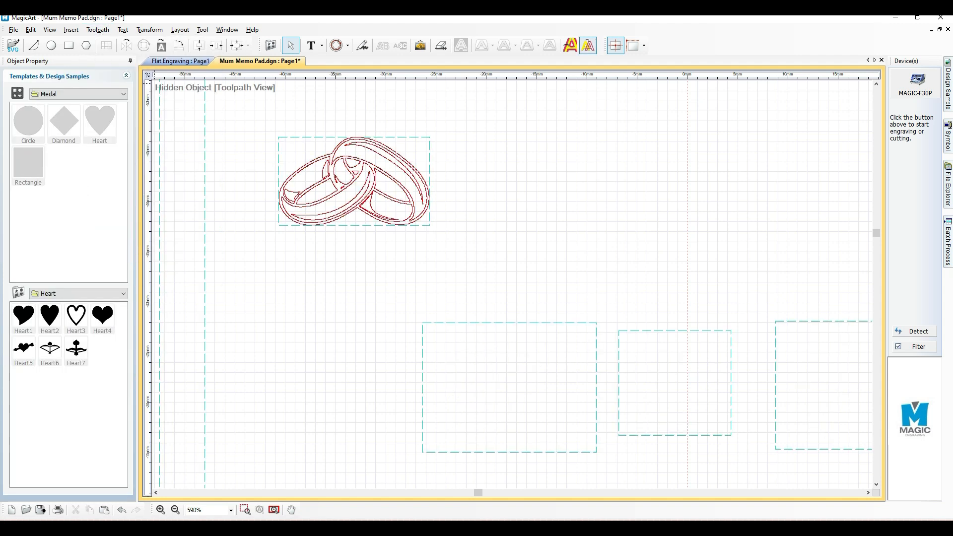
click(97, 29)
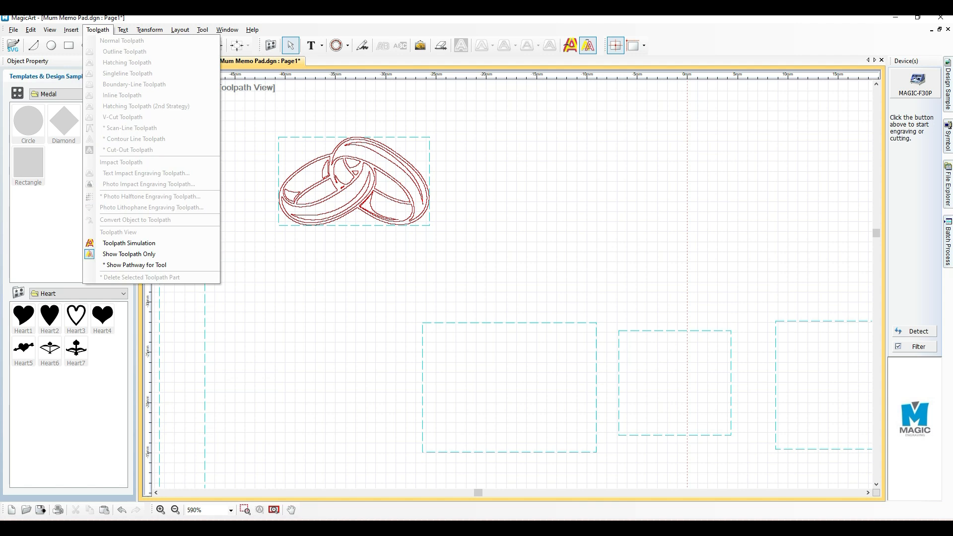
click(129, 254)
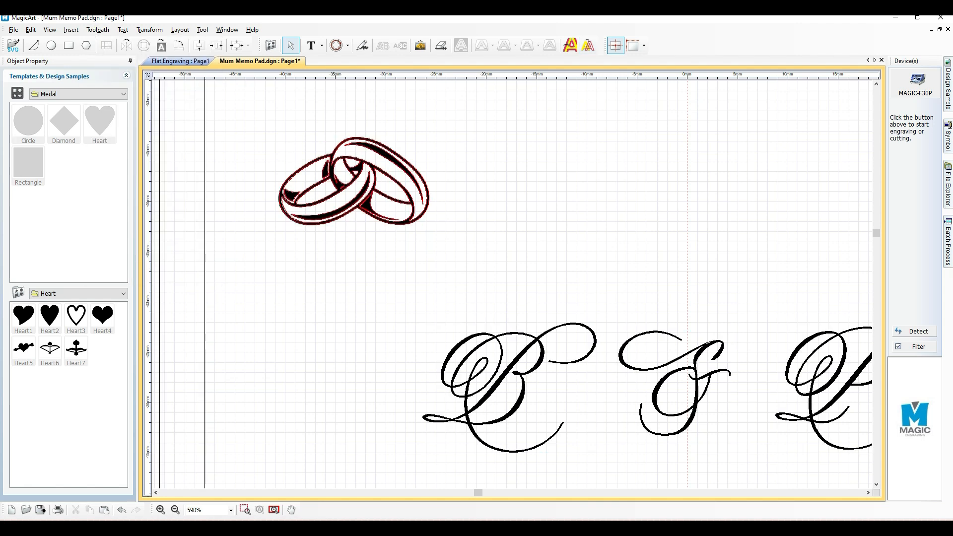
Start a hatching toolpath for the script letter B with the Diamond Tip, the DiamondTip Hatching preset and horizontal hatch lines
scroll(630, 330, down, 3)
scroll(631, 333, down, 1)
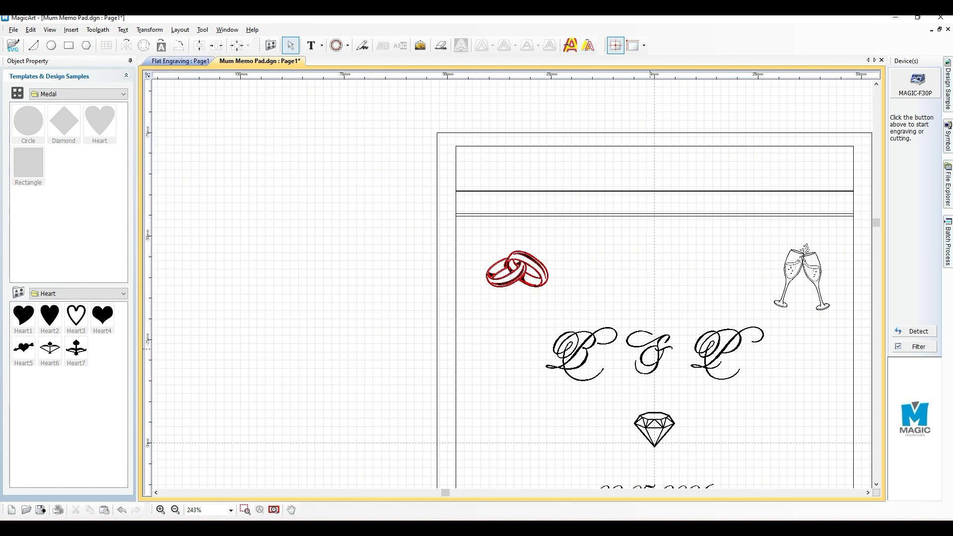
click(867, 492)
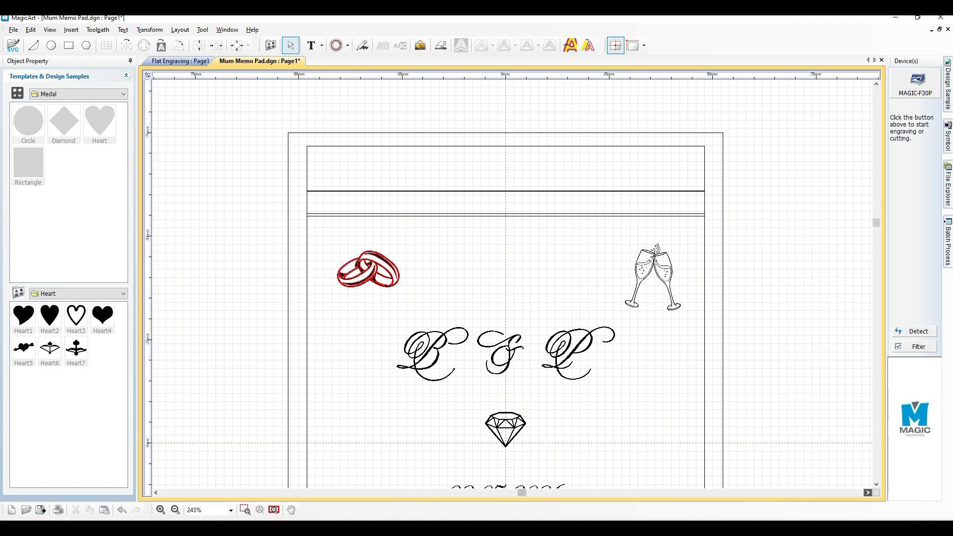
scroll(651, 291, down, 1)
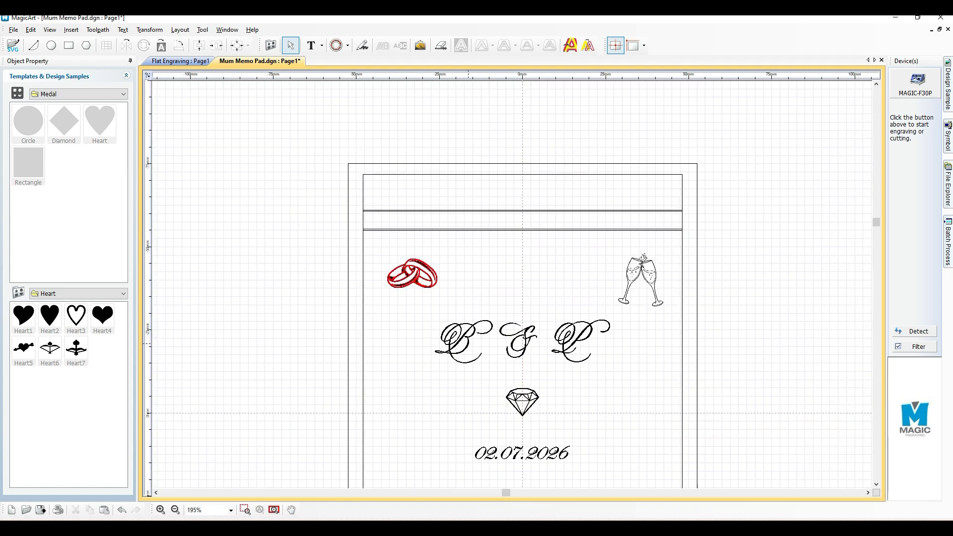
click(468, 343)
scroll(791, 344, up, 2)
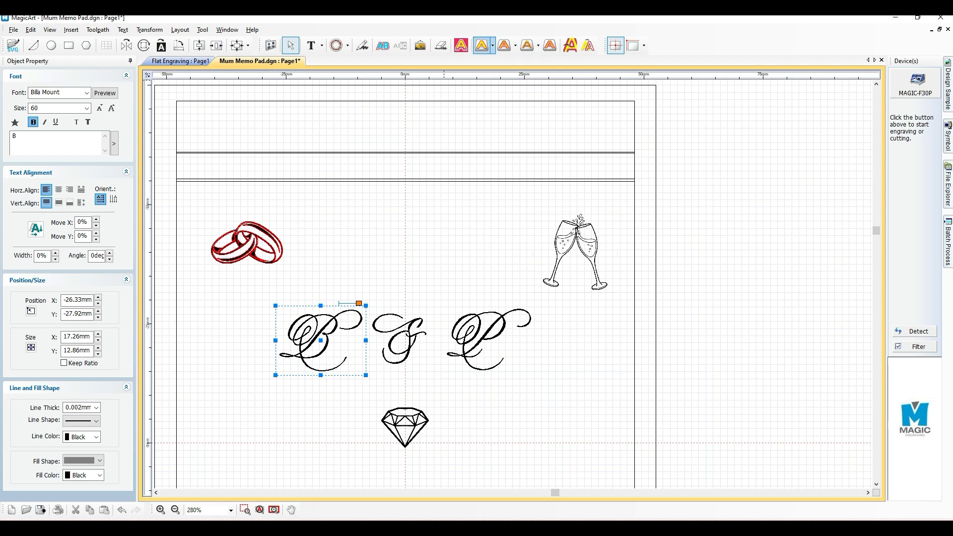
click(504, 45)
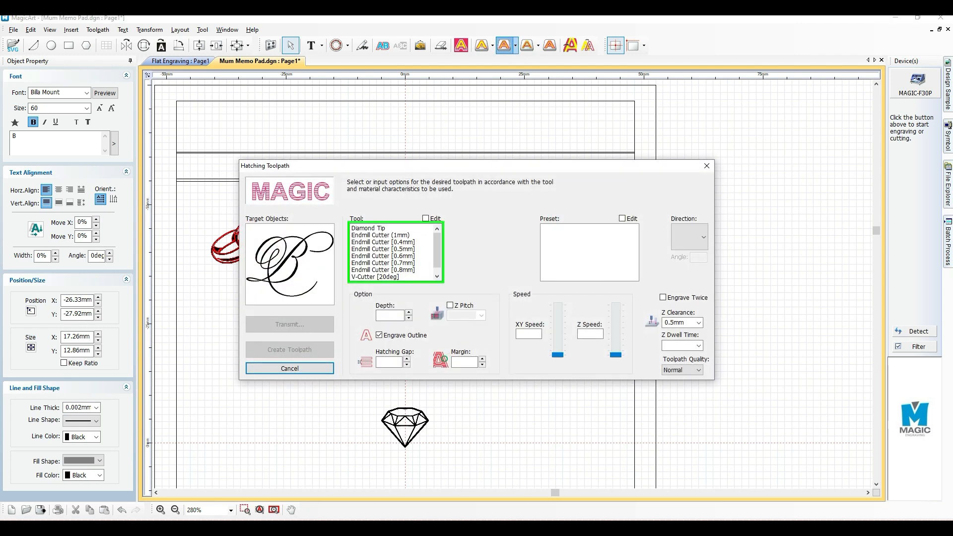
click(368, 228)
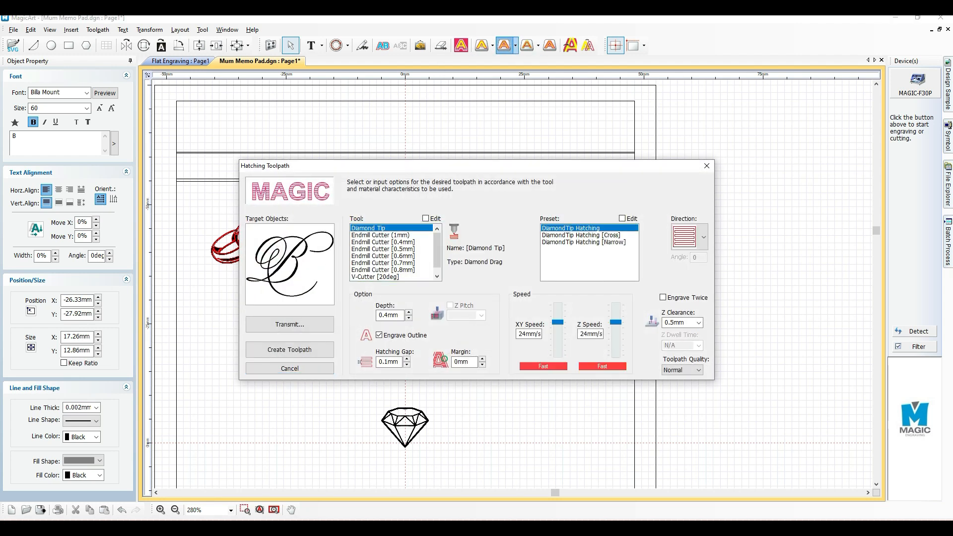
click(580, 235)
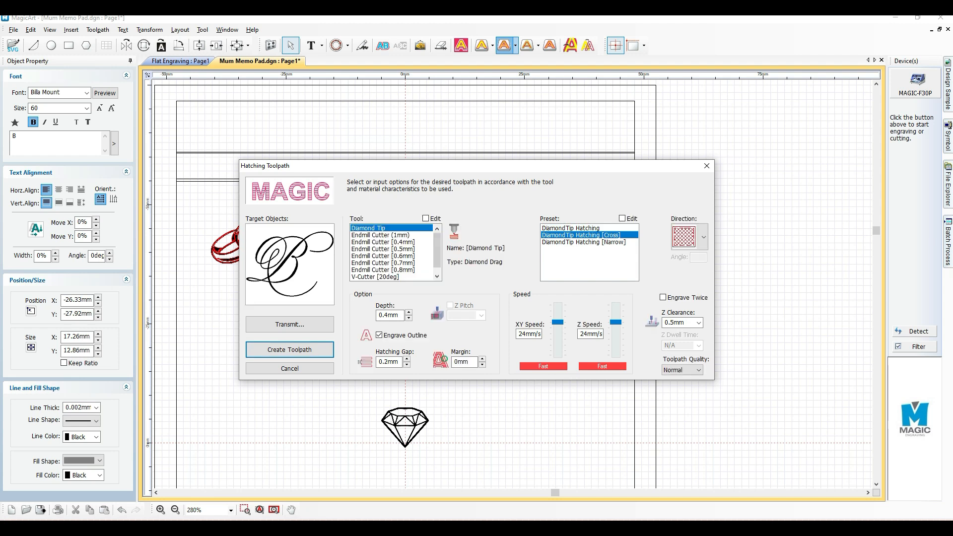
click(570, 228)
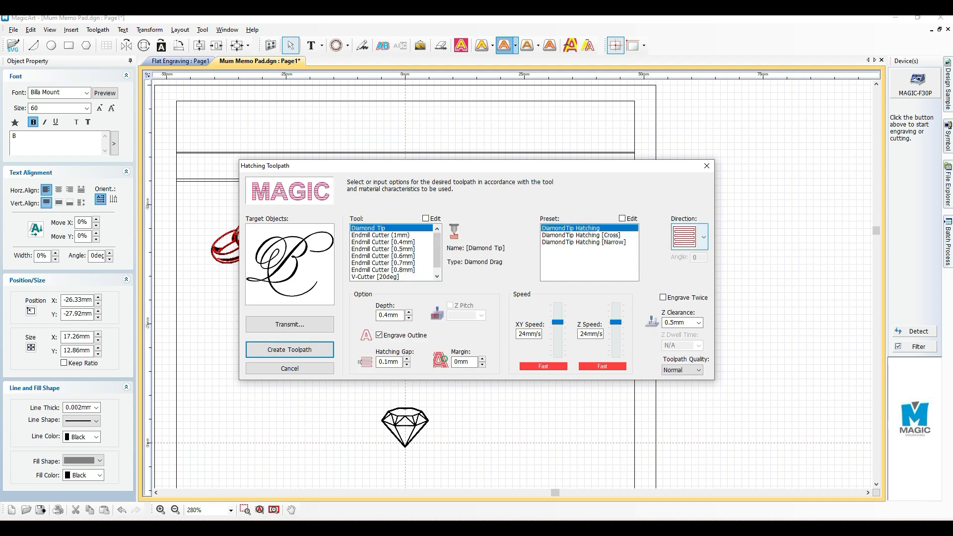
click(689, 236)
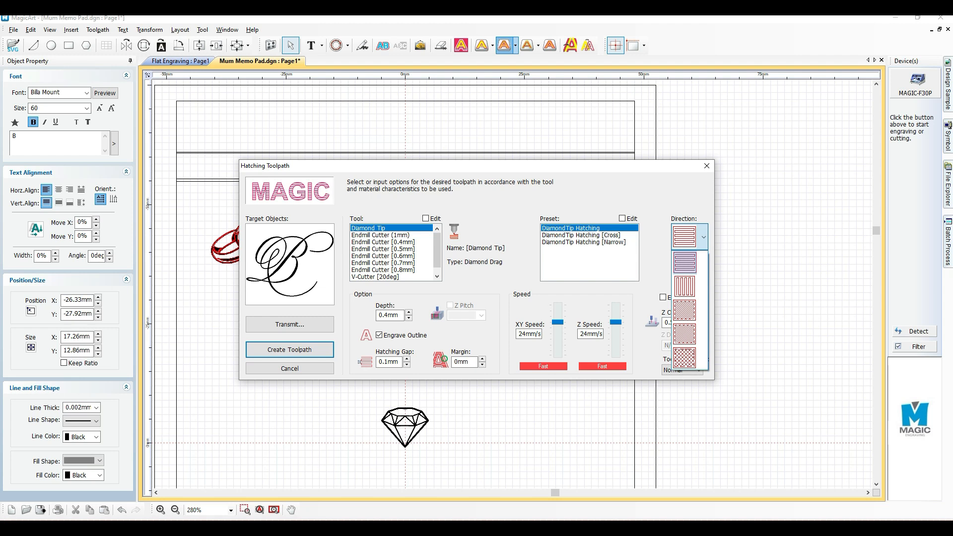
click(684, 262)
Create the letter B's hatching toolpath with a Z clearance of 2.0 mm, High toolpath quality and a depth of 1.2 mm
click(683, 322)
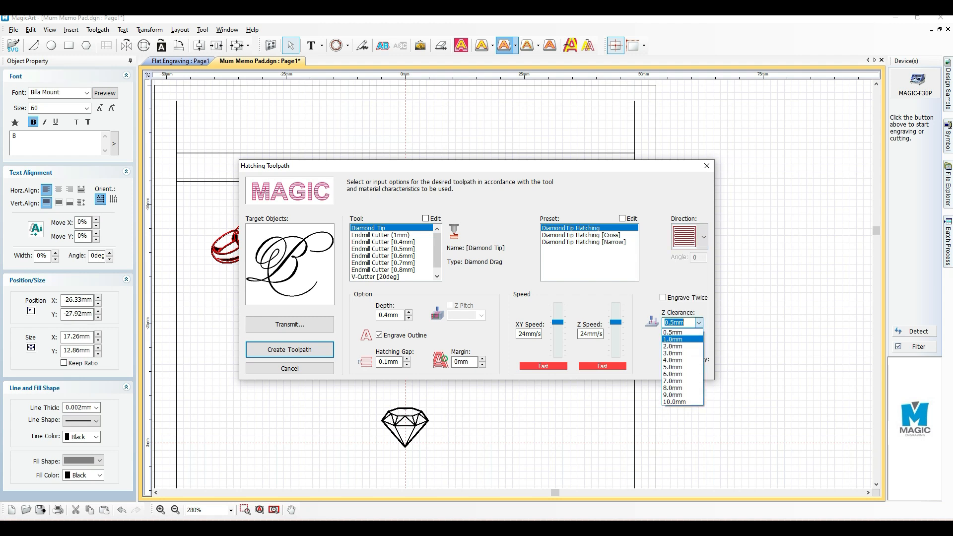
click(673, 345)
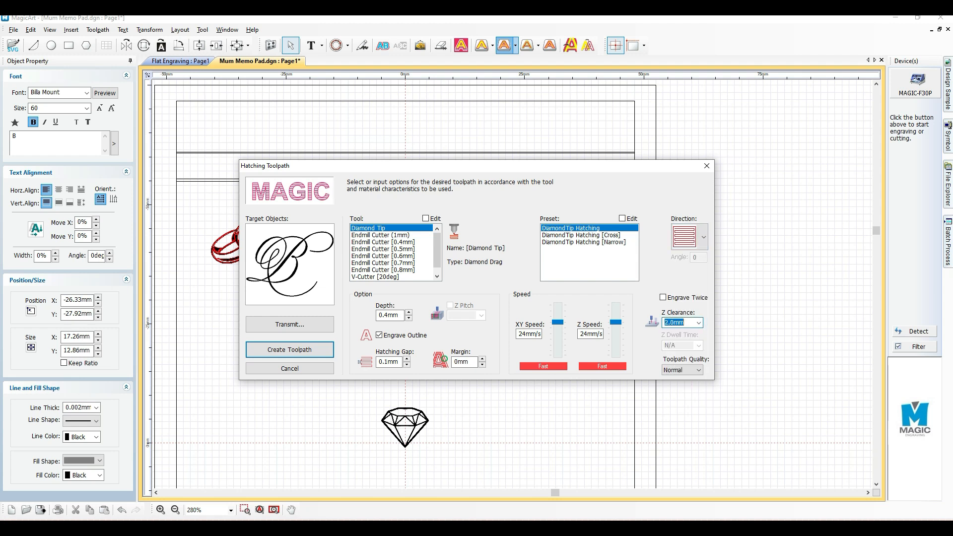
click(682, 370)
click(670, 393)
drag(389, 315, 378, 314)
text(1.2)
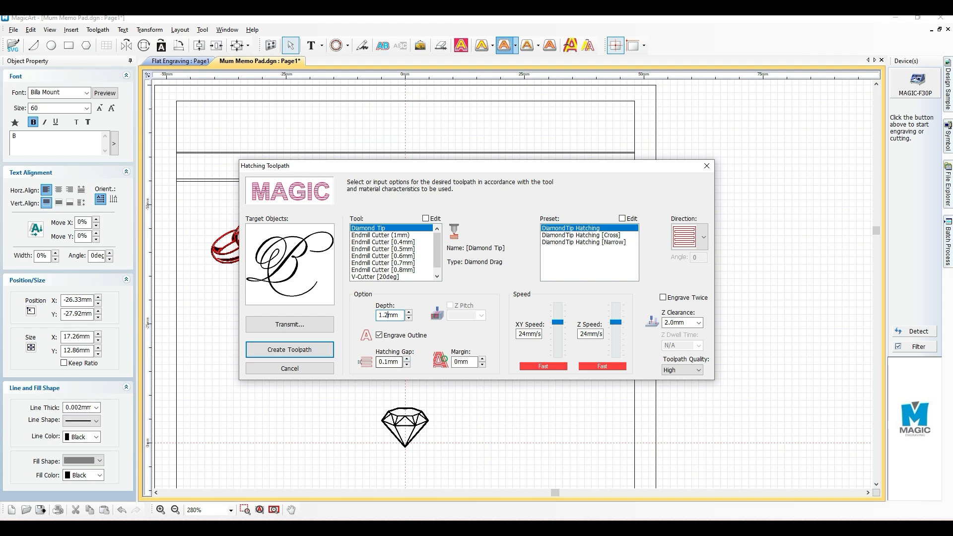
text(5)
click(289, 349)
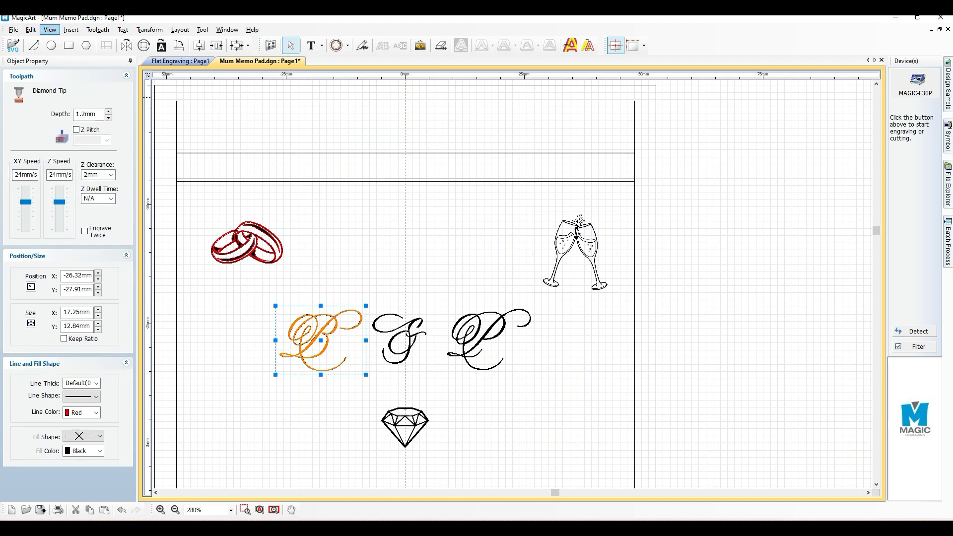
Show only the toolpaths and examine the hatching inside the letter B up close and within the whole layout
click(98, 30)
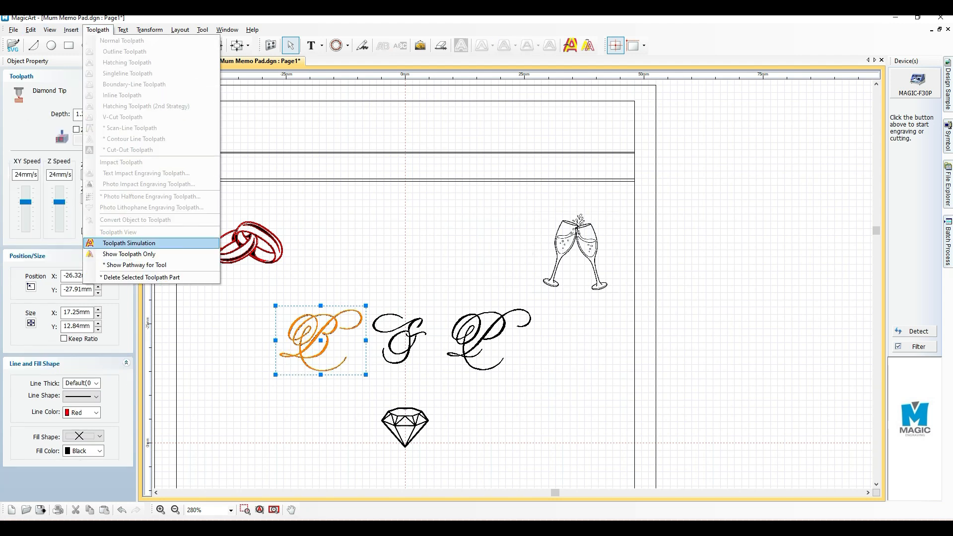
click(129, 253)
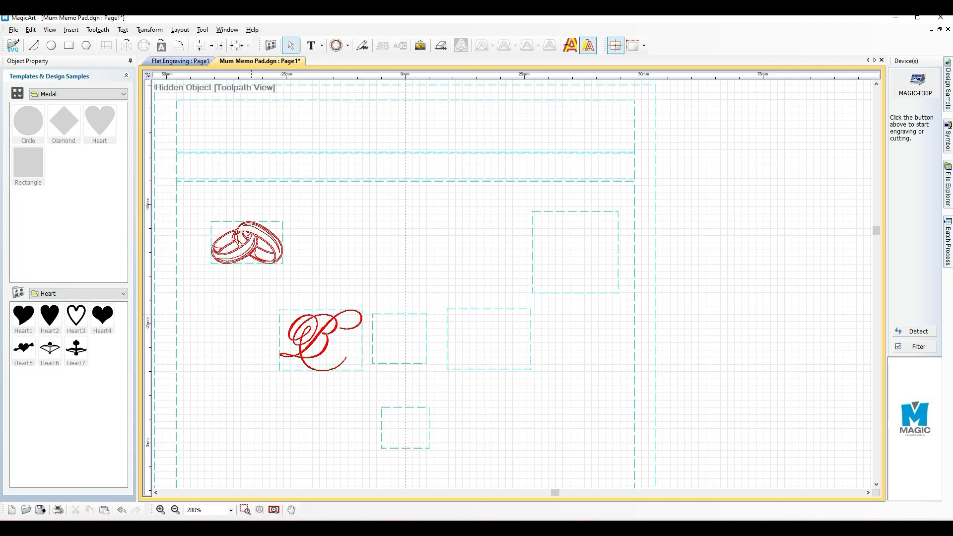
scroll(328, 354, up, 7)
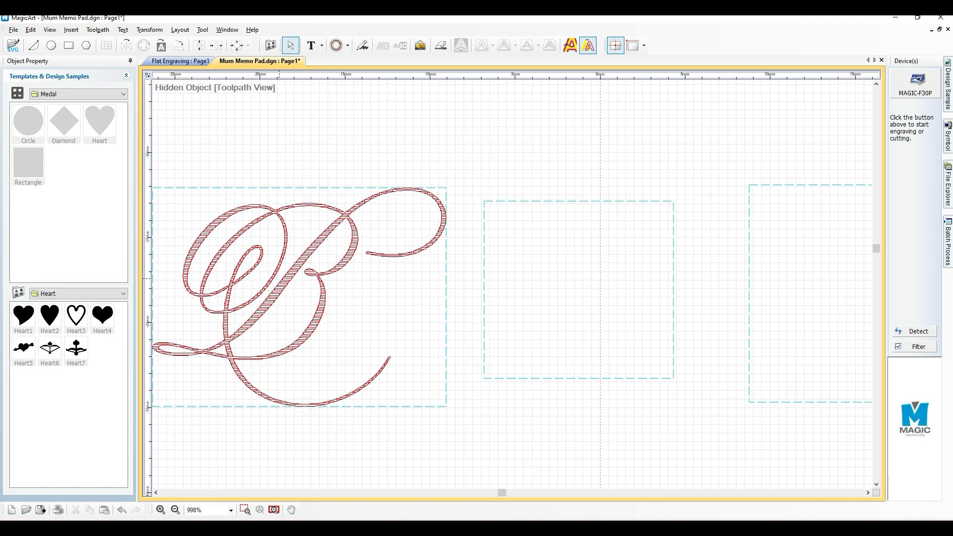
scroll(365, 271, down, 10)
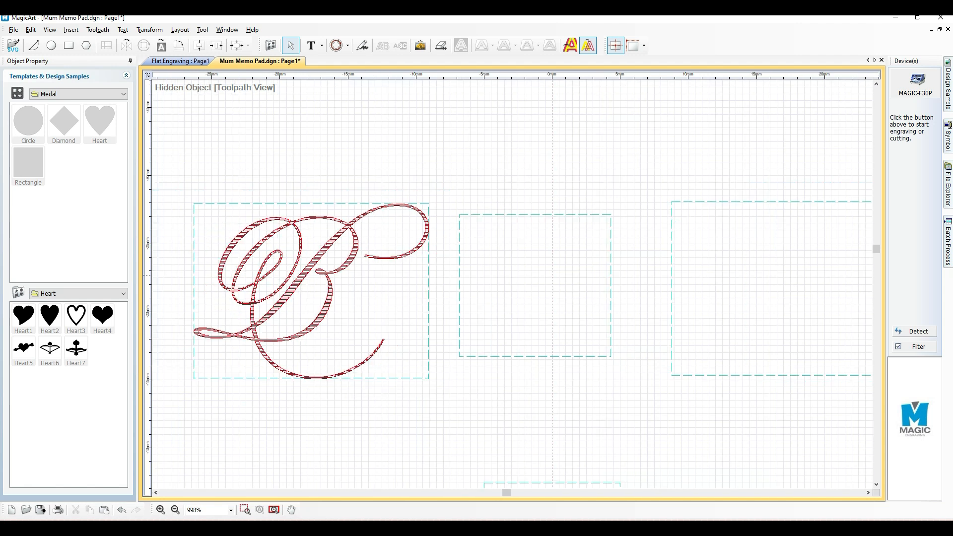
scroll(366, 268, down, 3)
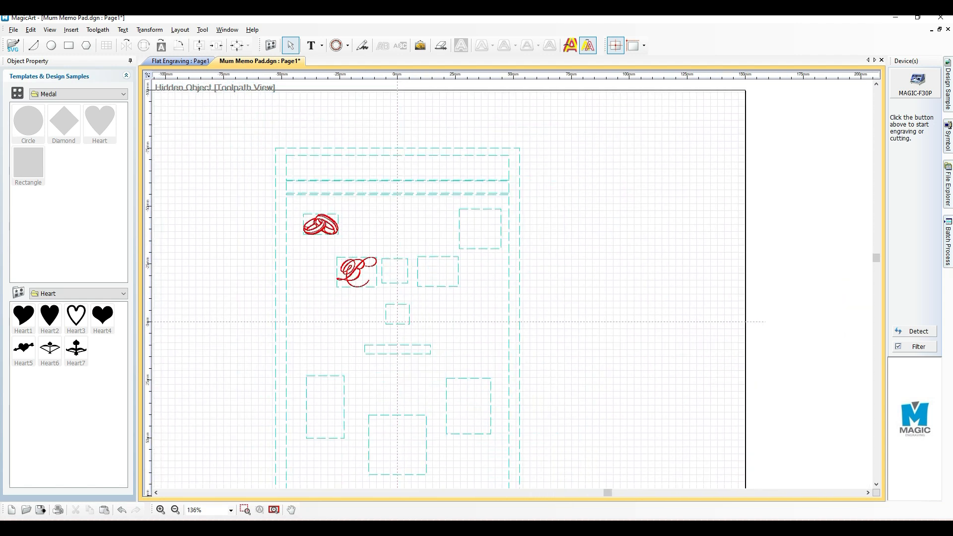
Turn off the toolpath-only view and examine the full artwork around the rings and initials up close
click(97, 30)
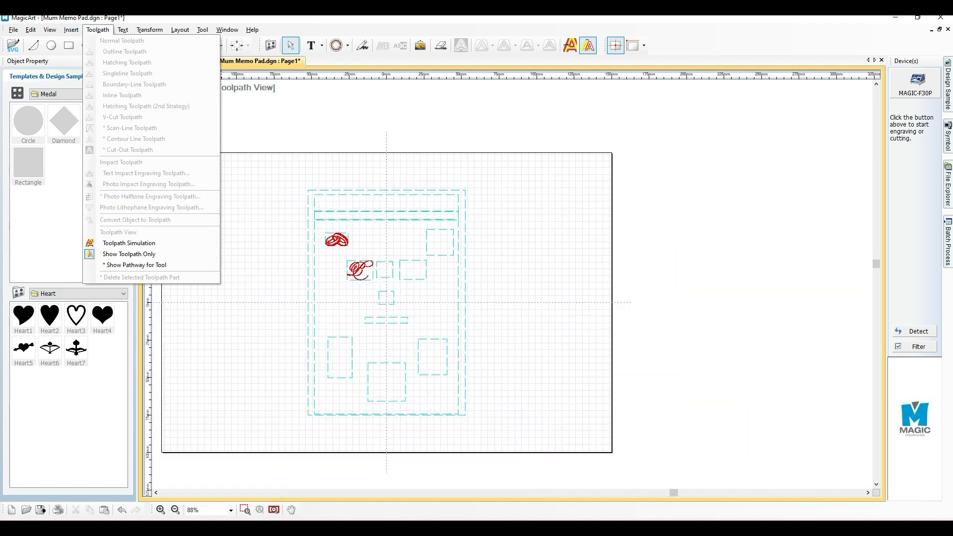
click(129, 254)
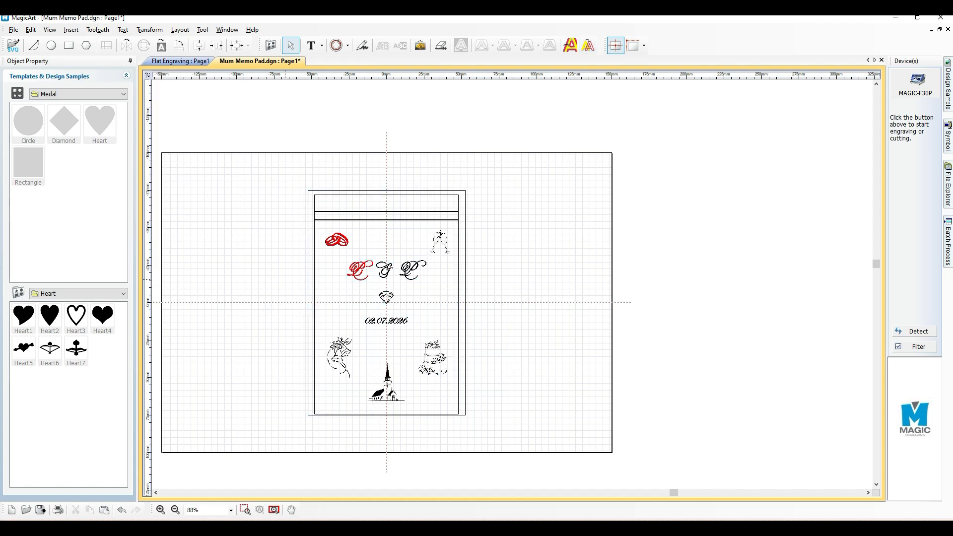
scroll(332, 272, up, 3)
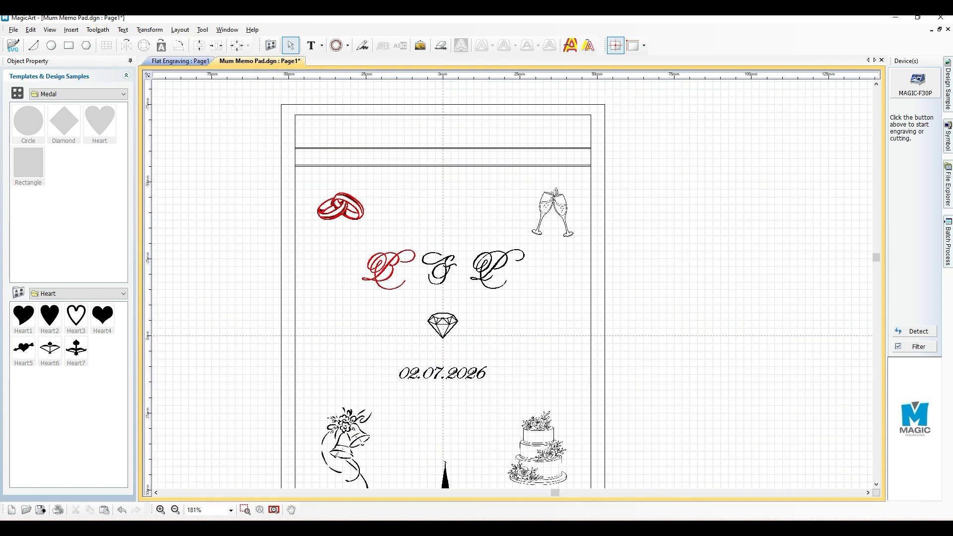
scroll(332, 270, up, 2)
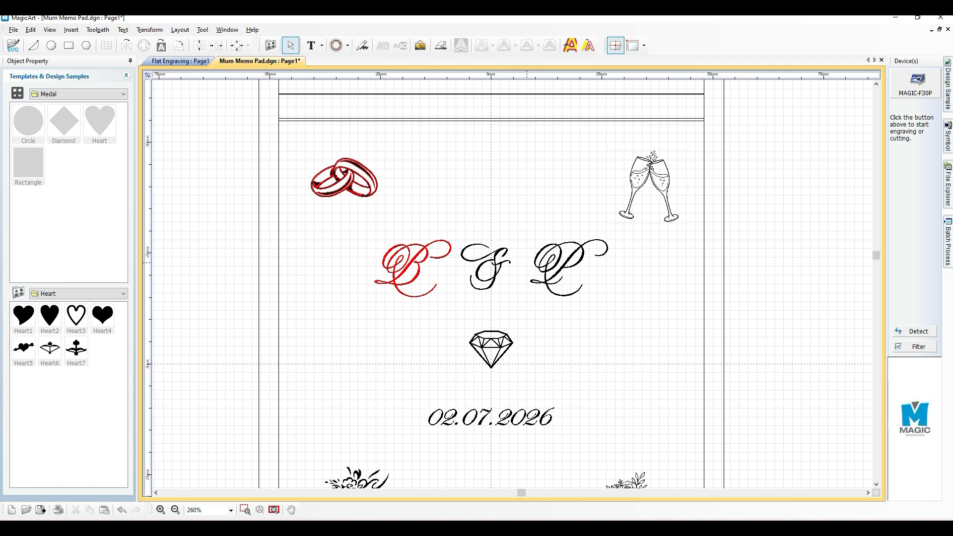
scroll(511, 268, down, 3)
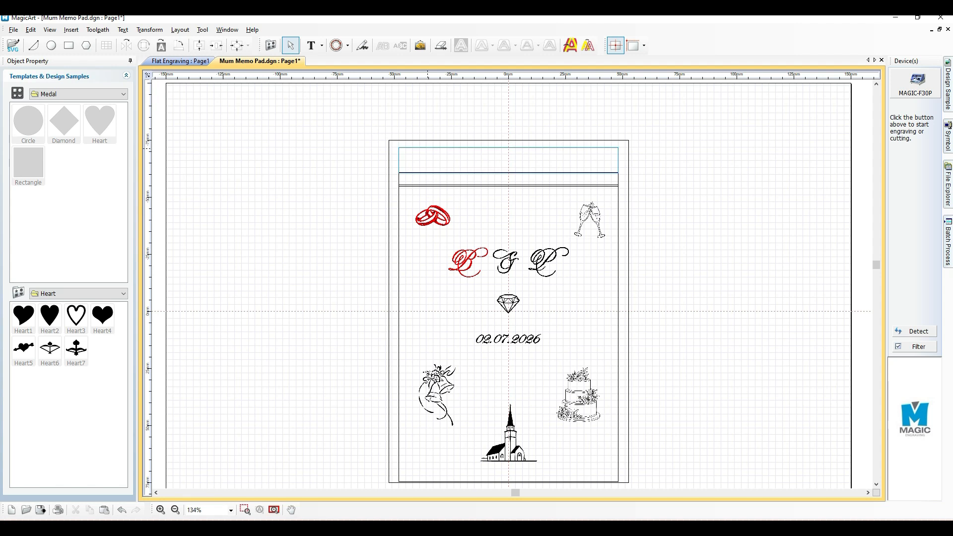
Check the position and size of the header rectangle, the strip below it and the outer border rectangle
click(427, 159)
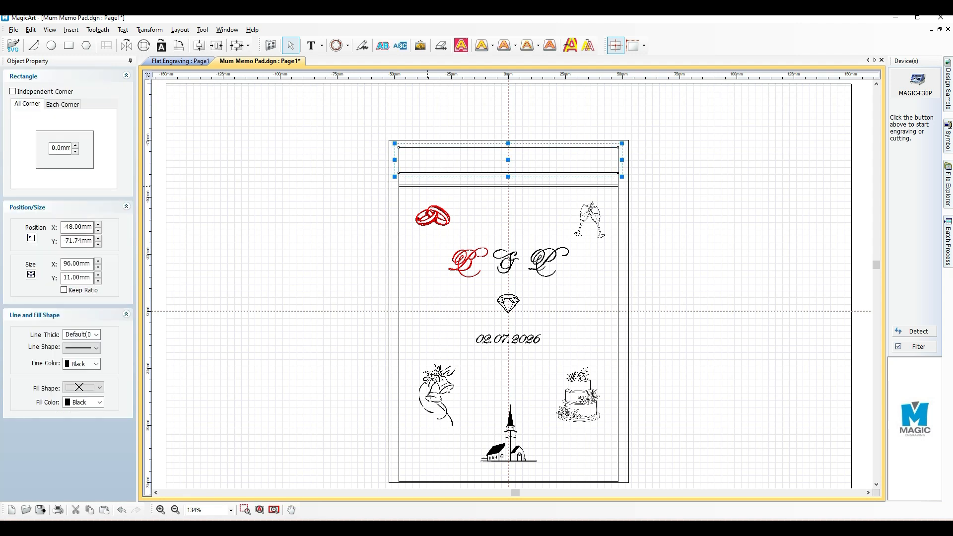
click(427, 186)
click(389, 217)
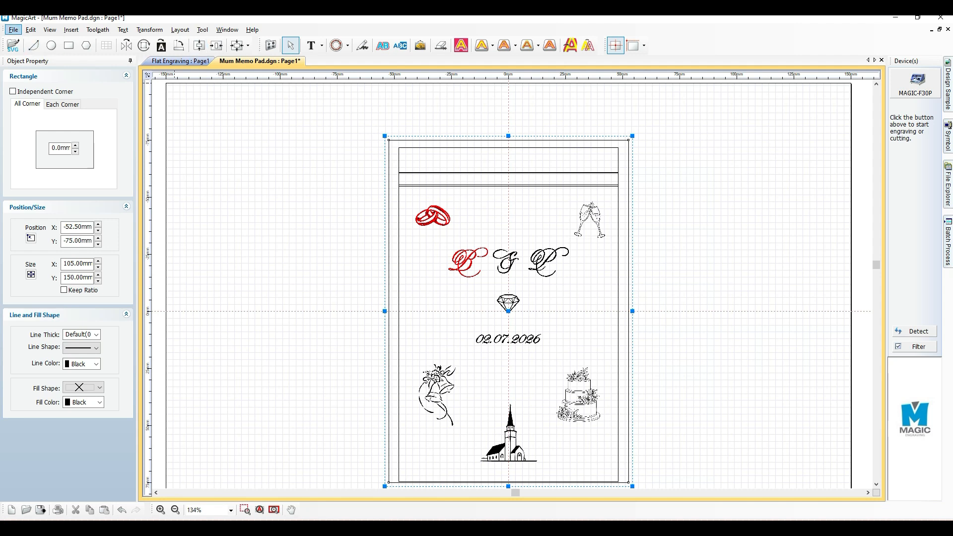
Create a new Flat Engraving page and place a rectangle template on it using the 60 x 25 preset
click(13, 29)
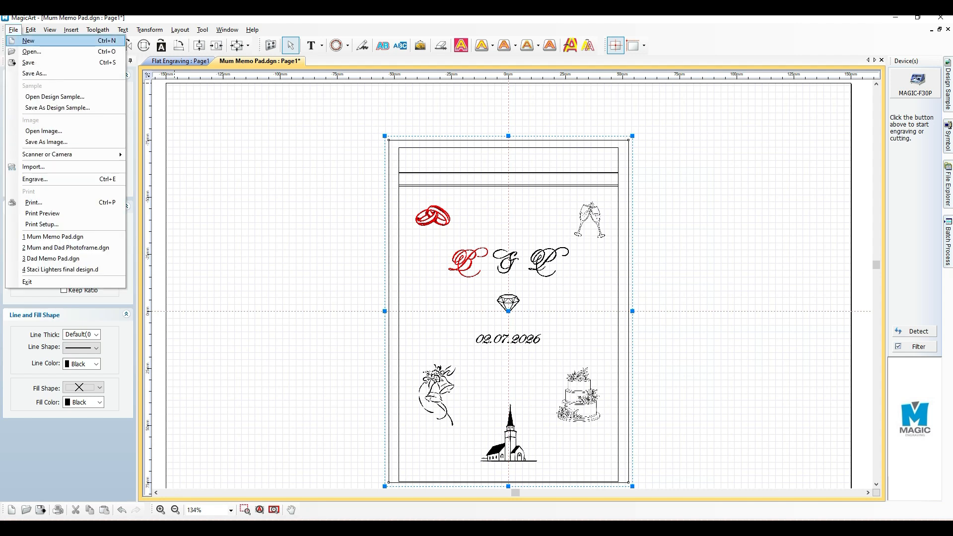
click(29, 41)
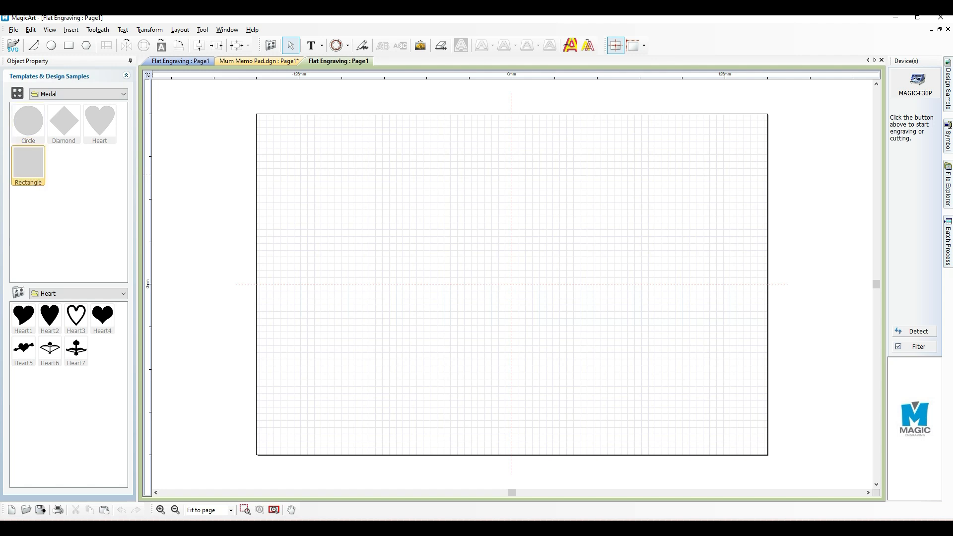
click(28, 166)
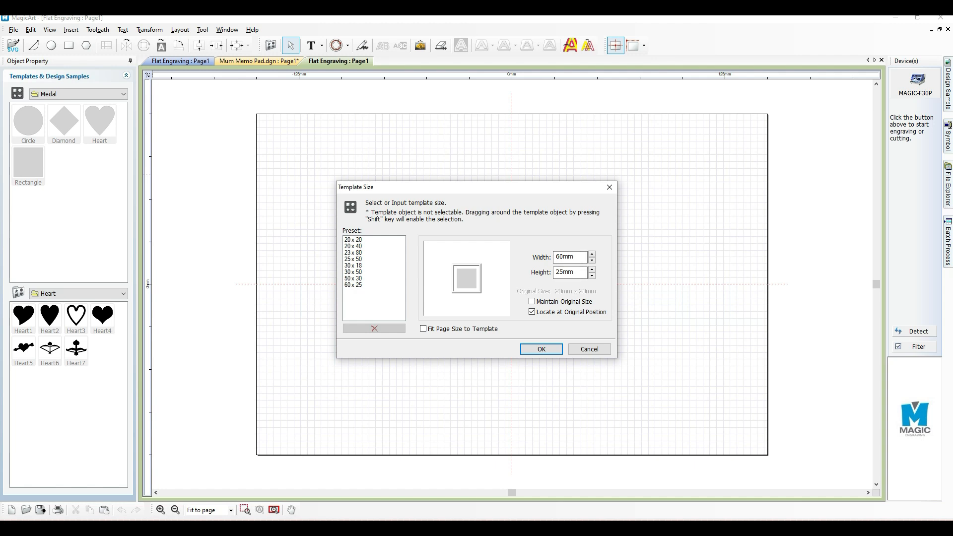
click(353, 285)
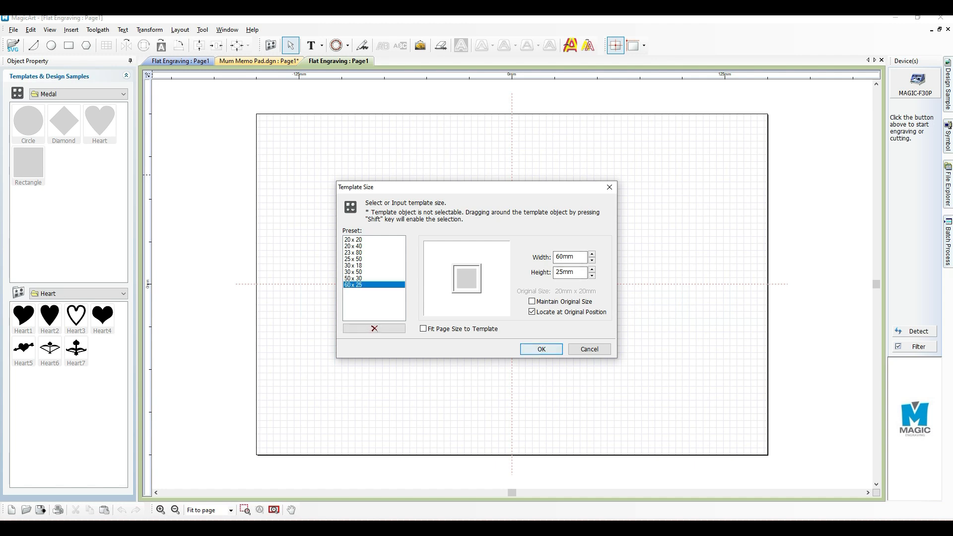
click(538, 351)
scroll(531, 327, up, 3)
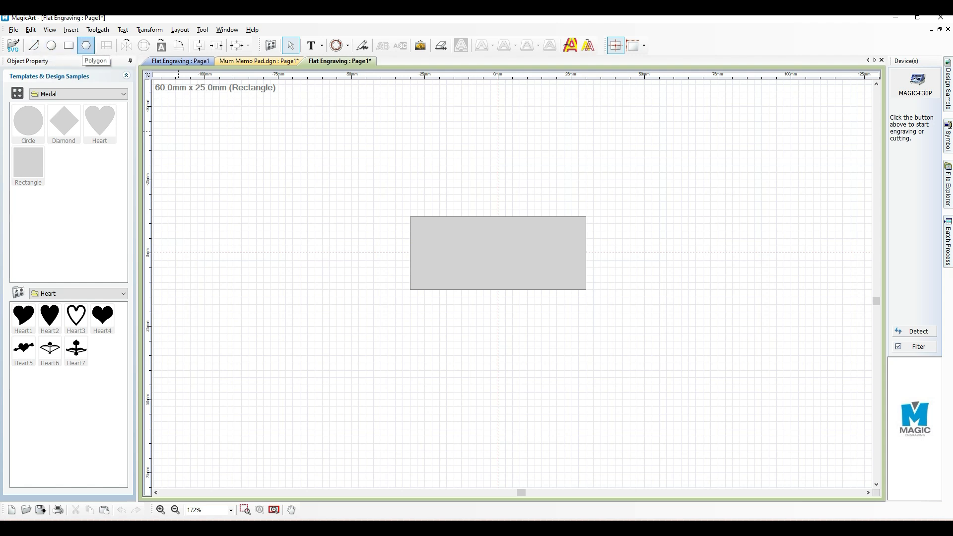
Draw a rectangle about 61 mm wide and 105 mm high overlapping the template's left end, and set its fill shape to Empty
click(68, 46)
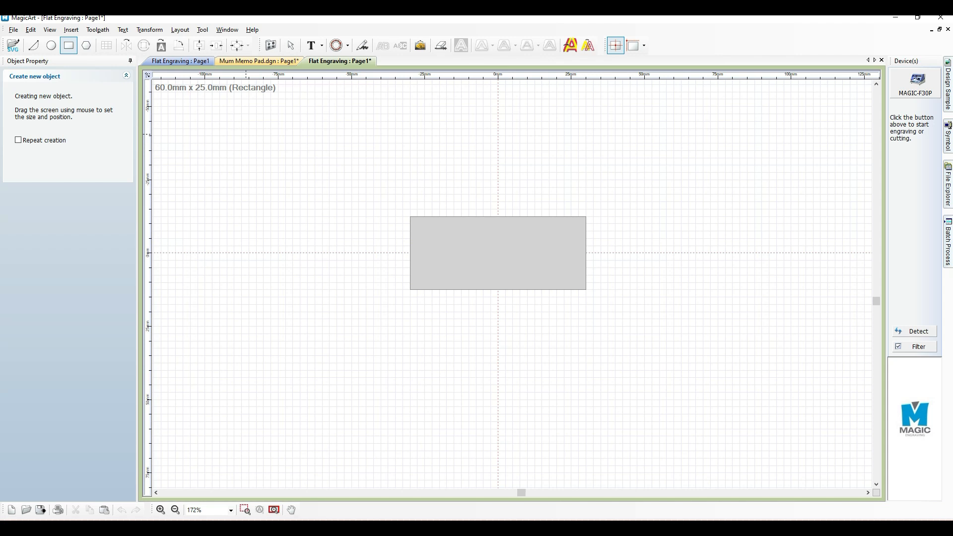
drag(243, 133, 424, 440)
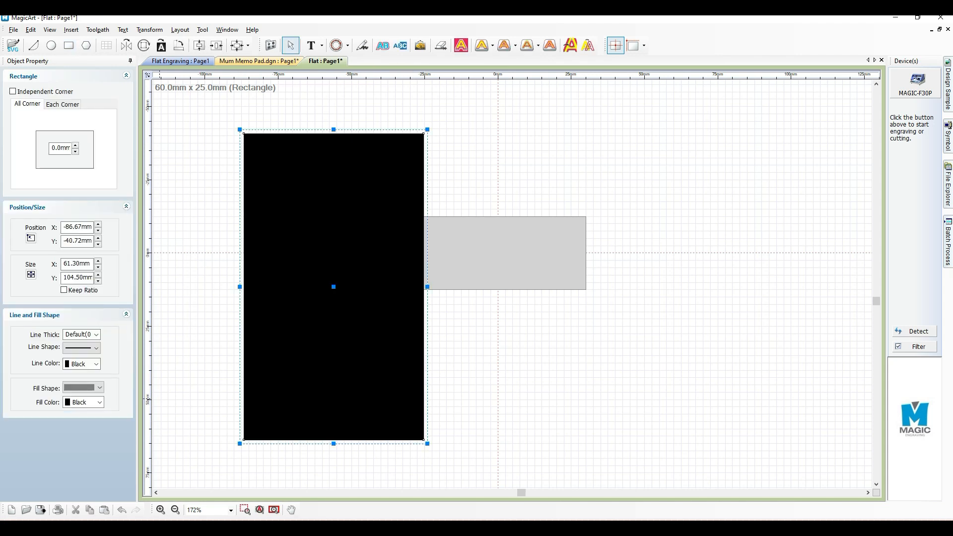
click(99, 402)
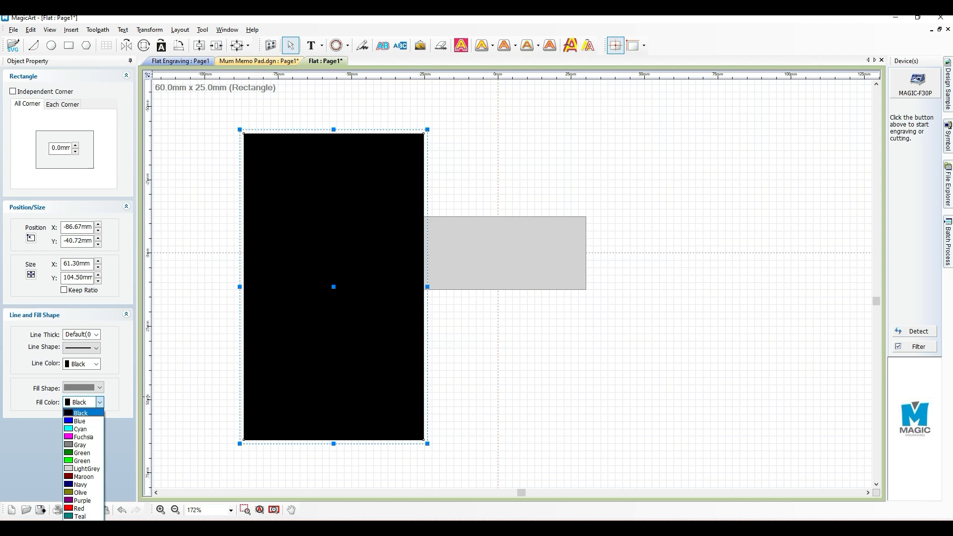
click(99, 387)
click(99, 388)
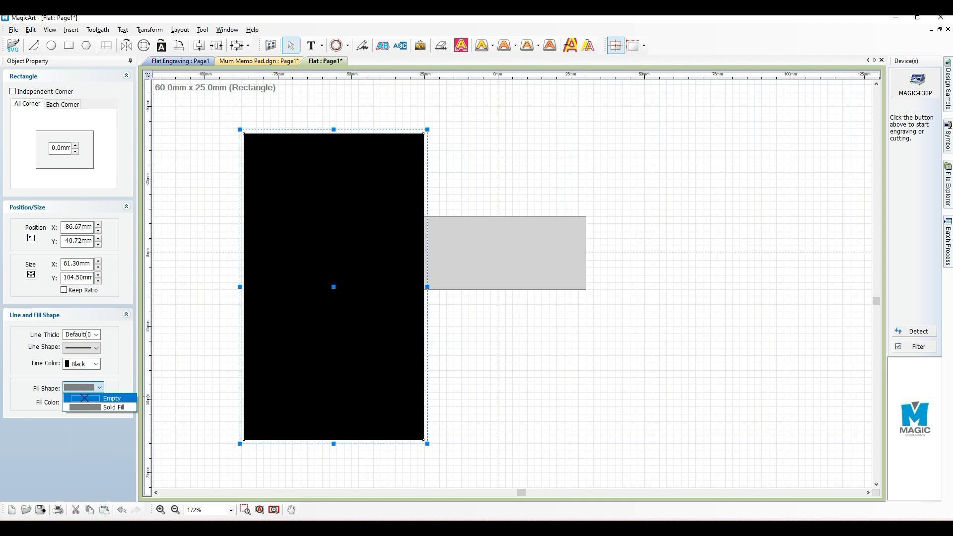
click(111, 398)
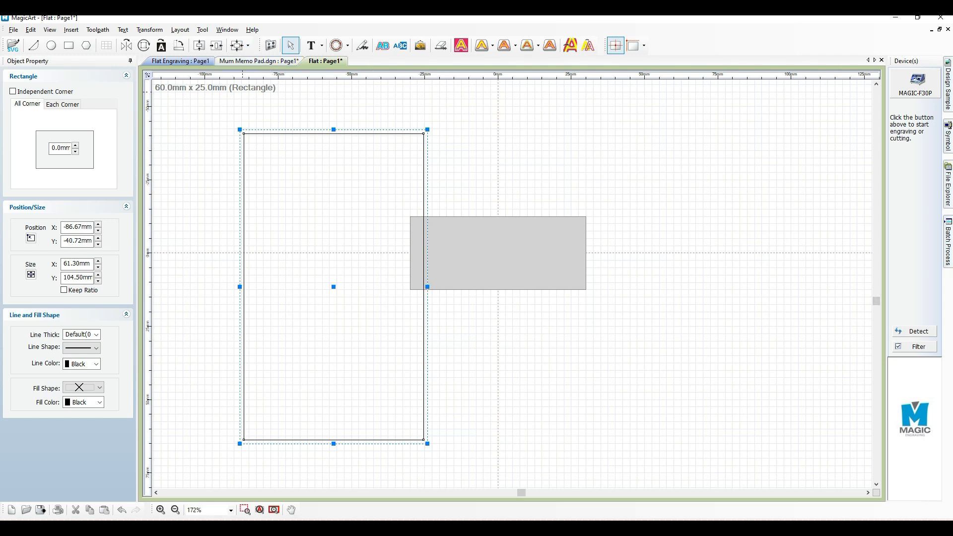
Return to the Mum Memo Pad document and check the text properties of the ampersand and the letter B
click(258, 61)
click(507, 261)
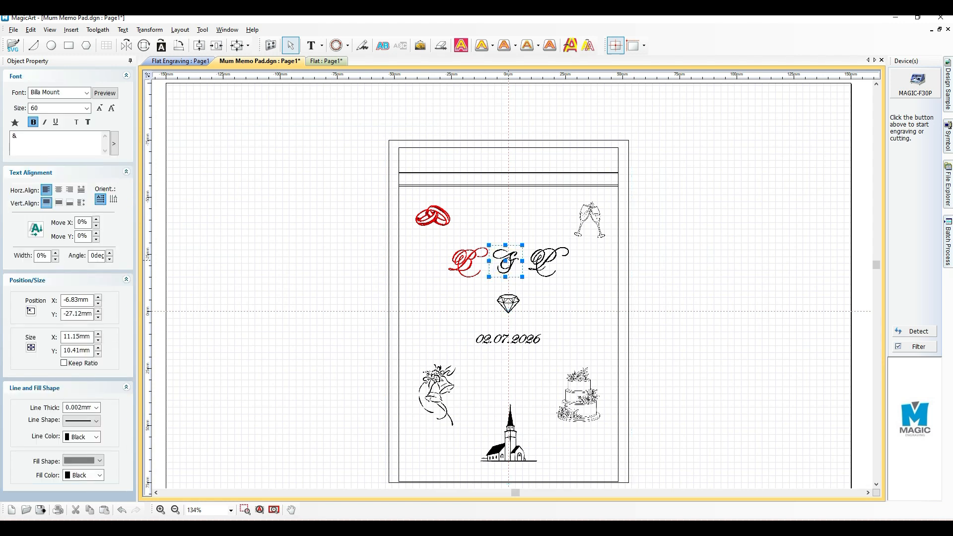
click(468, 260)
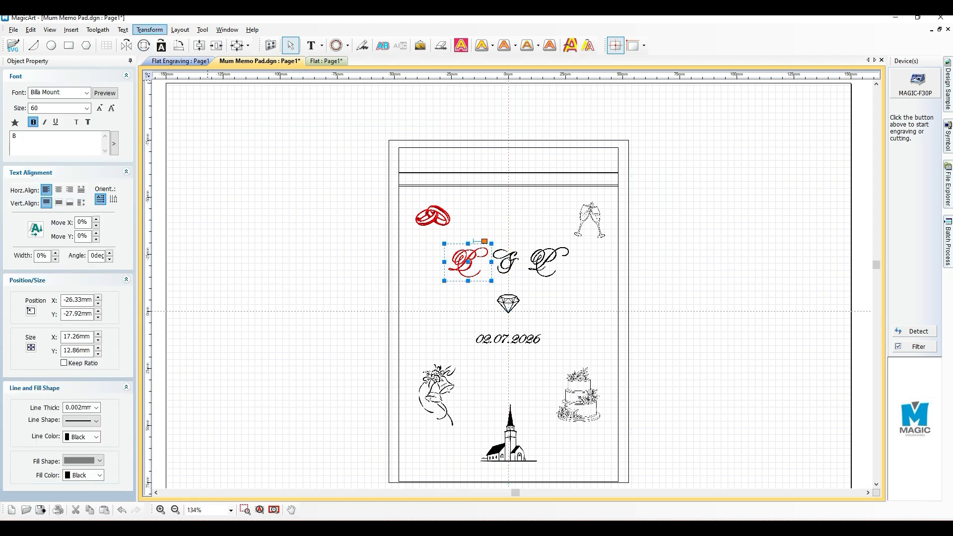
click(149, 29)
click(332, 224)
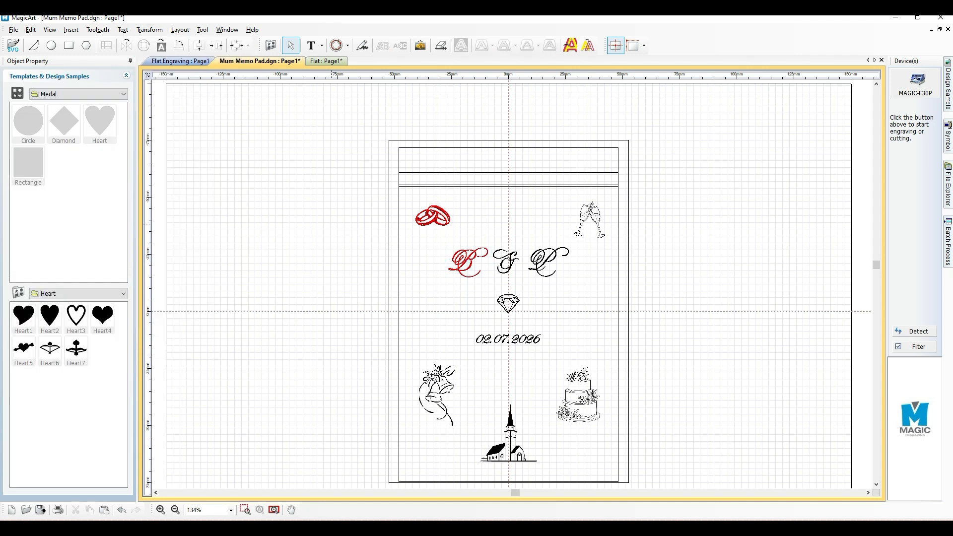
Show only the toolpaths in the memo pad layout and select the letter B's hatching toolpath
click(98, 30)
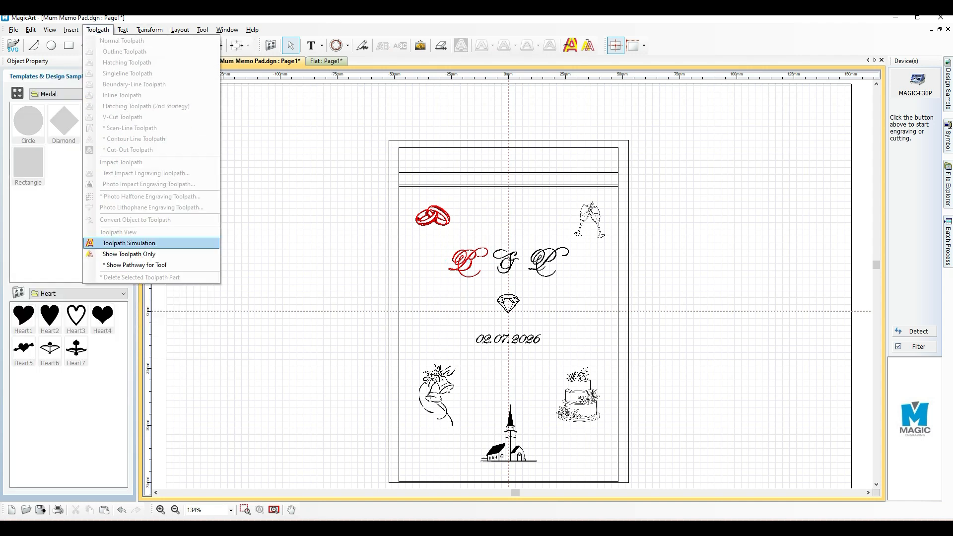
click(129, 254)
scroll(454, 299, up, 4)
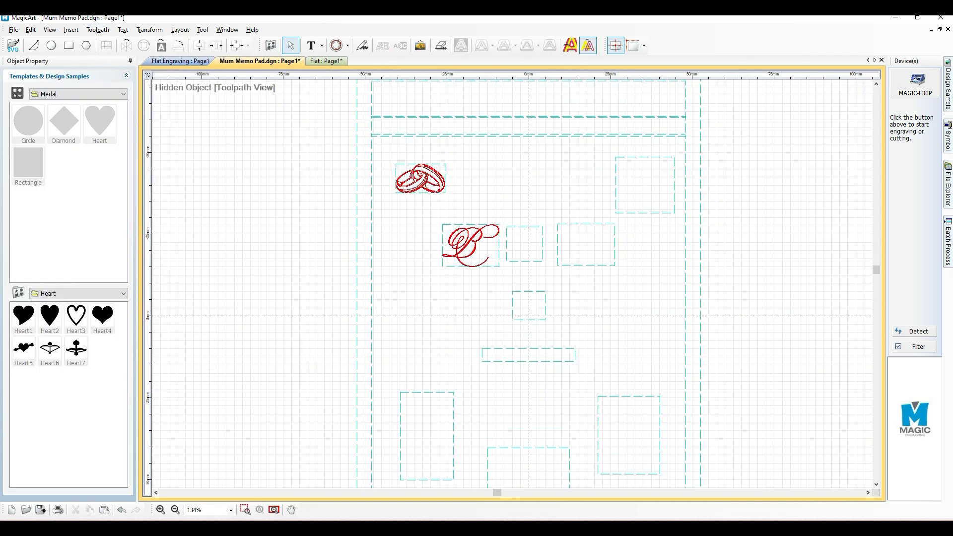
click(470, 223)
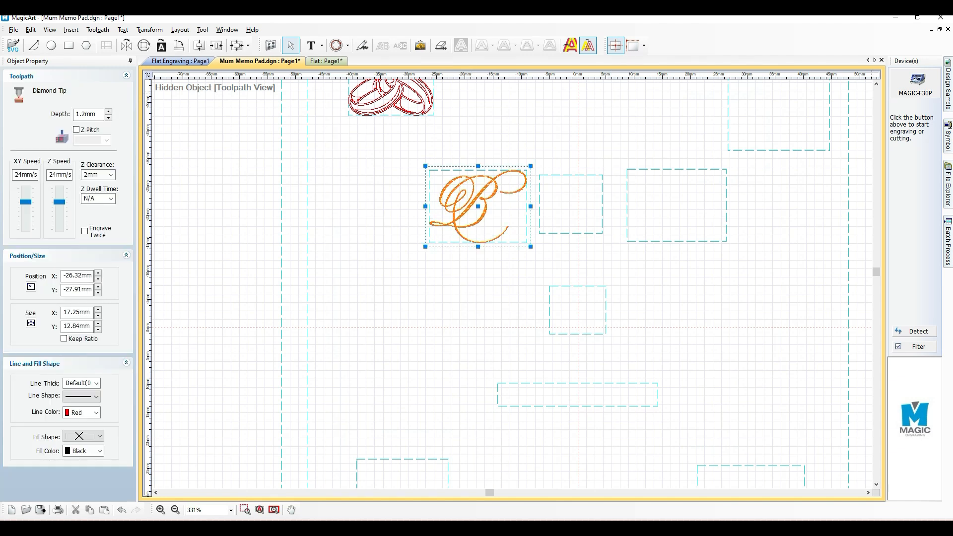
Review the NC Output engraving options for the letter B's toolpath, and close them without engraving
click(916, 80)
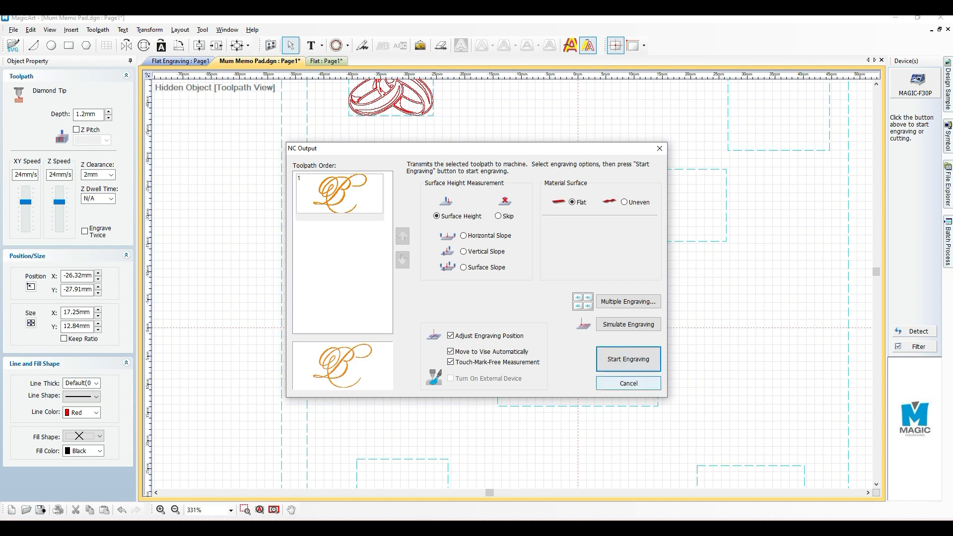
click(628, 383)
scroll(632, 300, up, 1)
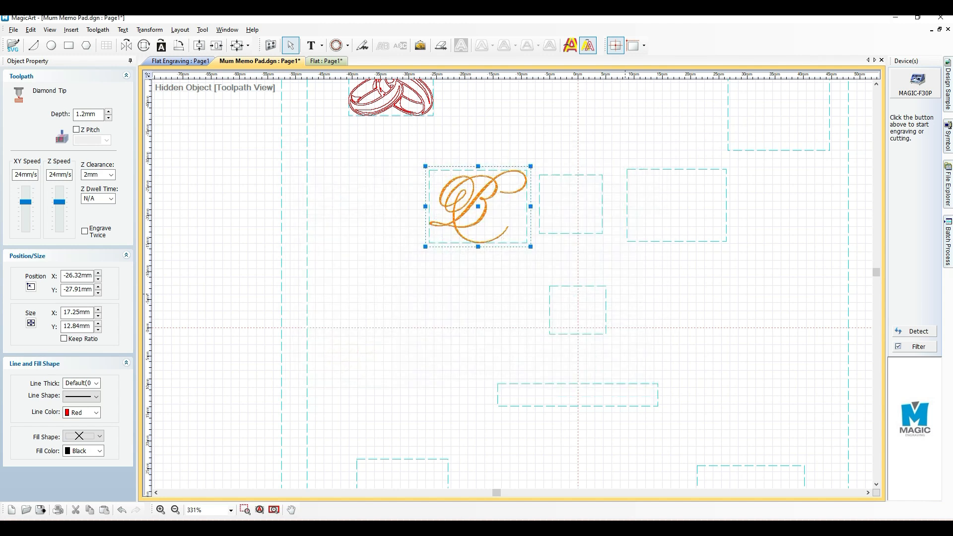
scroll(615, 285, down, 2)
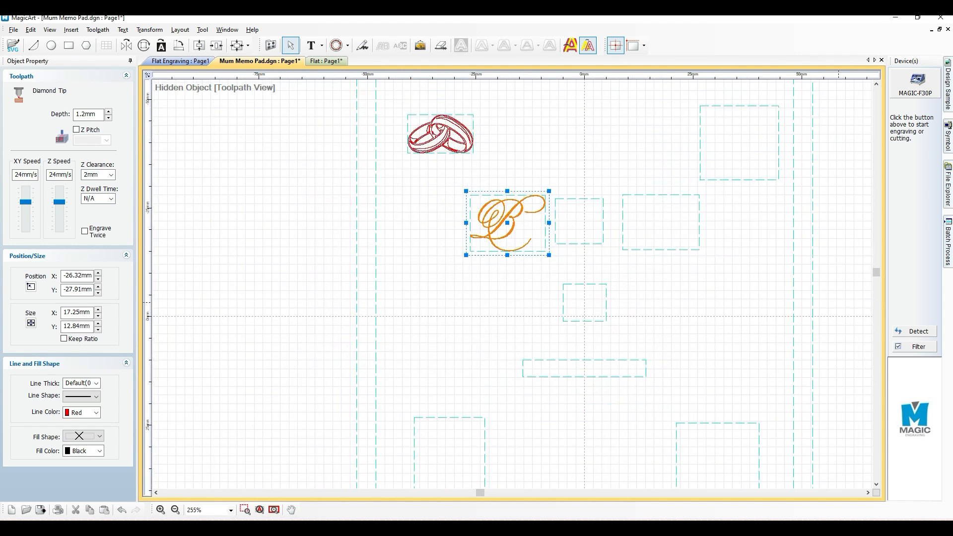